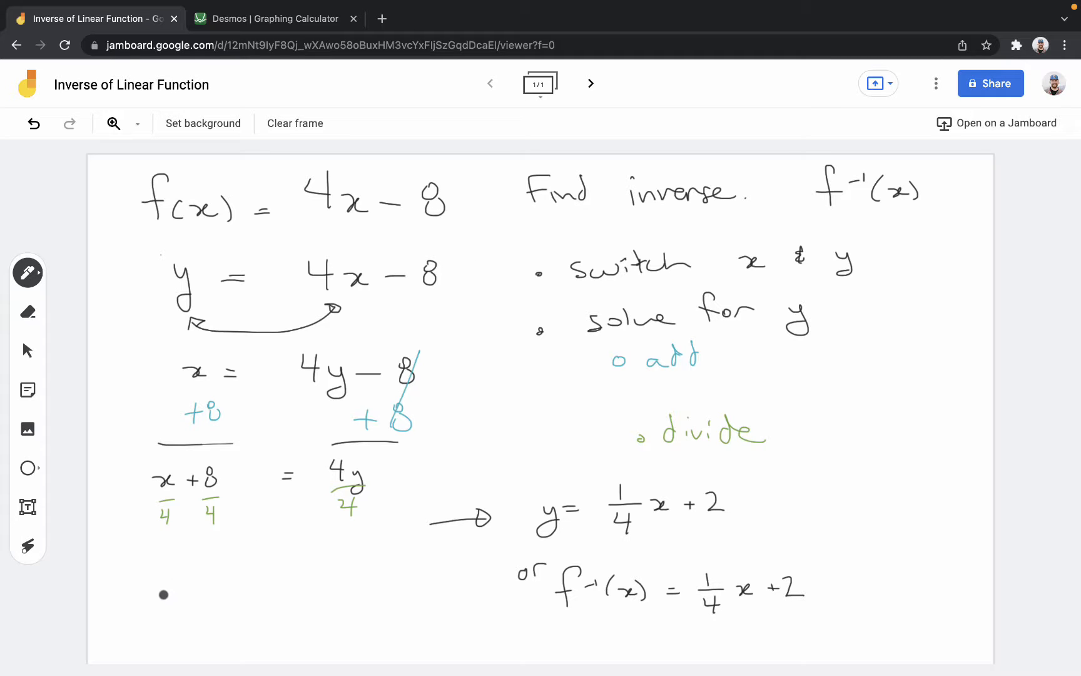
# Step: Handwrite the fraction (x+8)/4 in the empty space below the divided equation
pyautogui.moveTo(179, 583); pyautogui.dragTo(188, 598)
pyautogui.moveTo(200, 582)
pyautogui.mouseDown()
pyautogui.moveTo(190, 600)
pyautogui.moveTo(226, 586)
pyautogui.moveTo(219, 598)
pyautogui.mouseUp()
pyautogui.moveTo(247, 575); pyautogui.dragTo(240, 579)
pyautogui.moveTo(178, 608)
pyautogui.mouseDown()
pyautogui.moveTo(249, 605)
pyautogui.moveTo(229, 627)
pyautogui.mouseUp()
pyautogui.moveTo(224, 617); pyautogui.dragTo(224, 638)
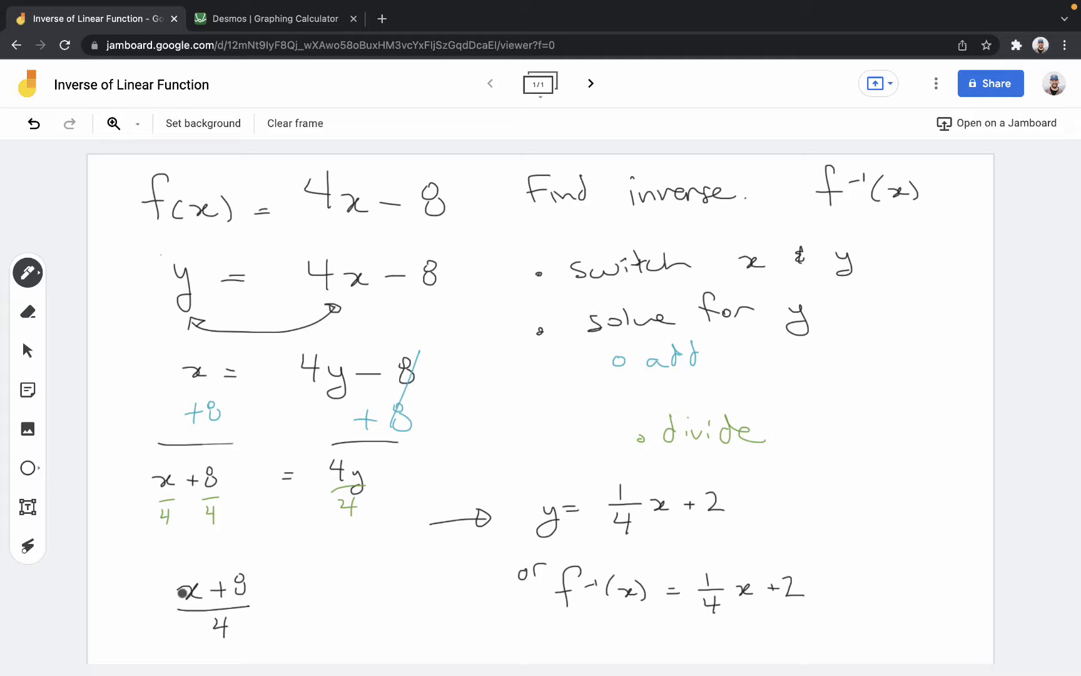
pyautogui.moveTo(181, 571); pyautogui.dragTo(178, 601)
pyautogui.moveTo(248, 565); pyautogui.dragTo(251, 598)
# Step: Undo all the strokes of the handwritten fraction (x+8)/4
pyautogui.click(33, 124)
pyautogui.click(33, 124)
pyautogui.click(33, 124)
pyautogui.click(34, 124)
pyautogui.click(33, 124)
pyautogui.click(34, 123)
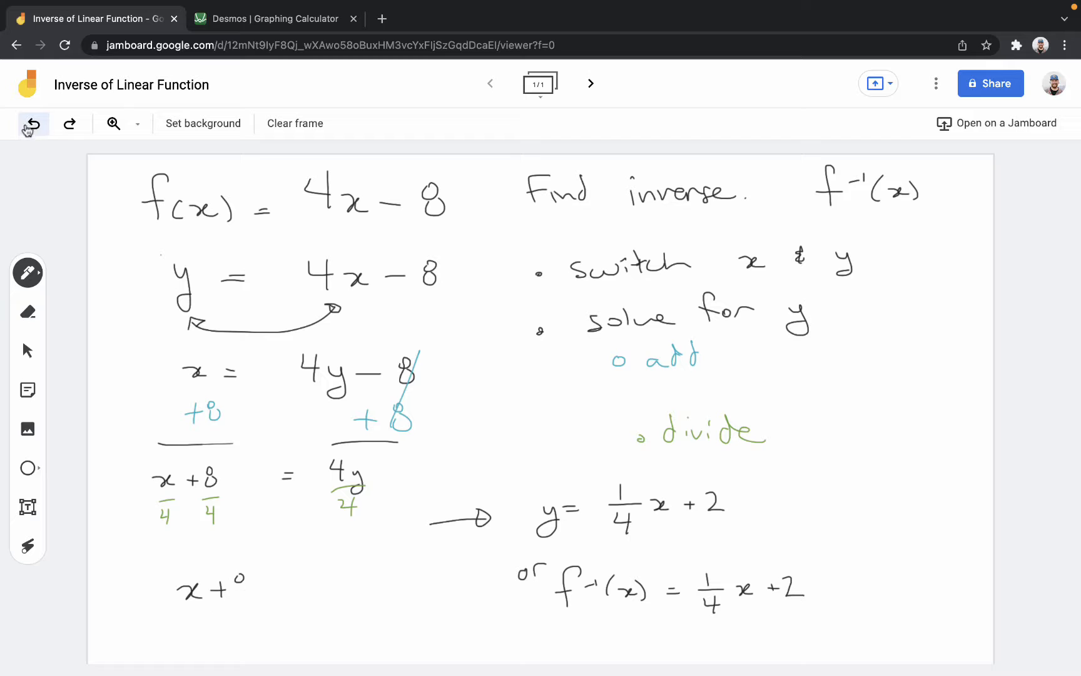
pyautogui.click(29, 131)
pyautogui.click(34, 125)
pyautogui.click(34, 125)
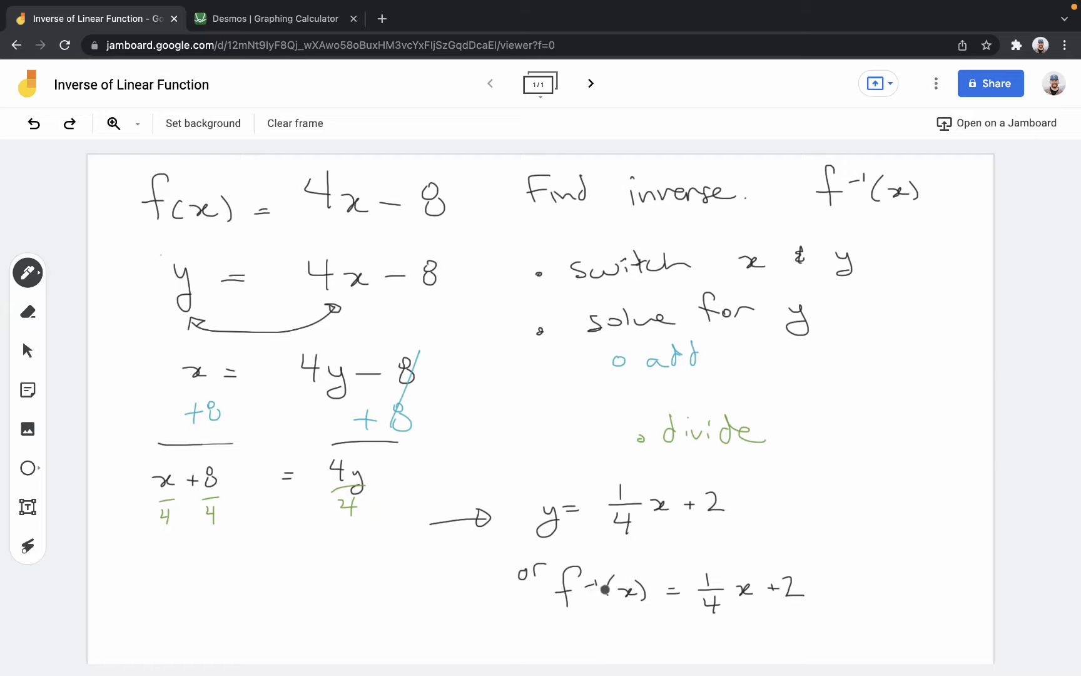
# Step: Switch to the Desmos graphing calculator and inspect the intersection point of the f(x) and g(x) lines
pyautogui.click(289, 25)
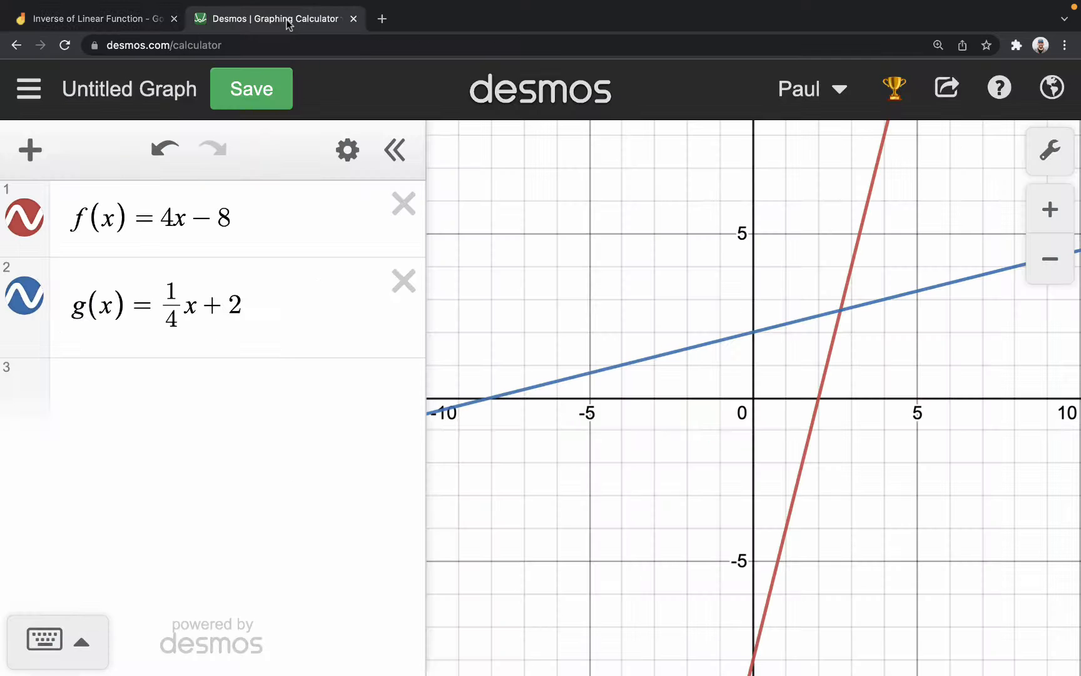
pyautogui.moveTo(70, 304); pyautogui.dragTo(118, 307)
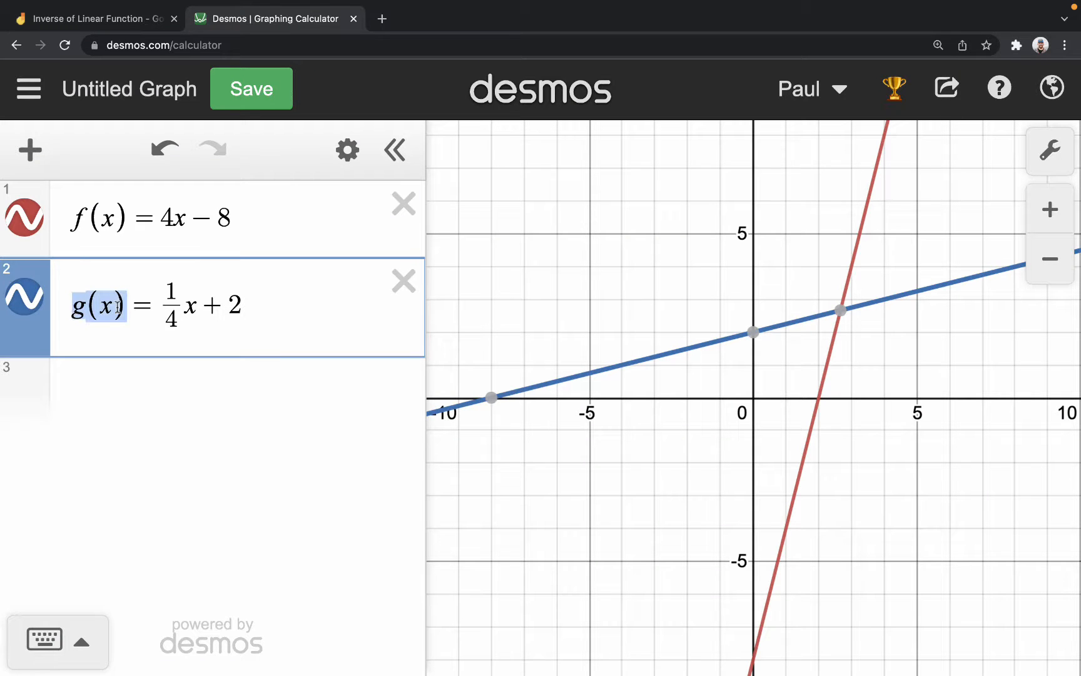
pyautogui.click(121, 320)
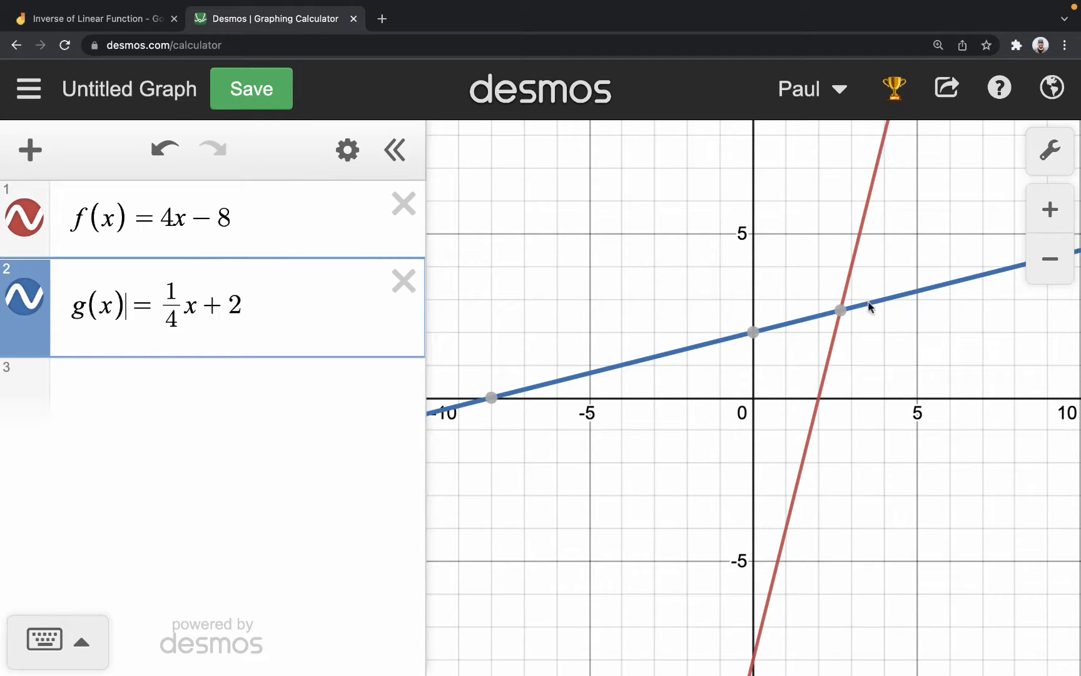
pyautogui.click(841, 310)
pyautogui.click(806, 445)
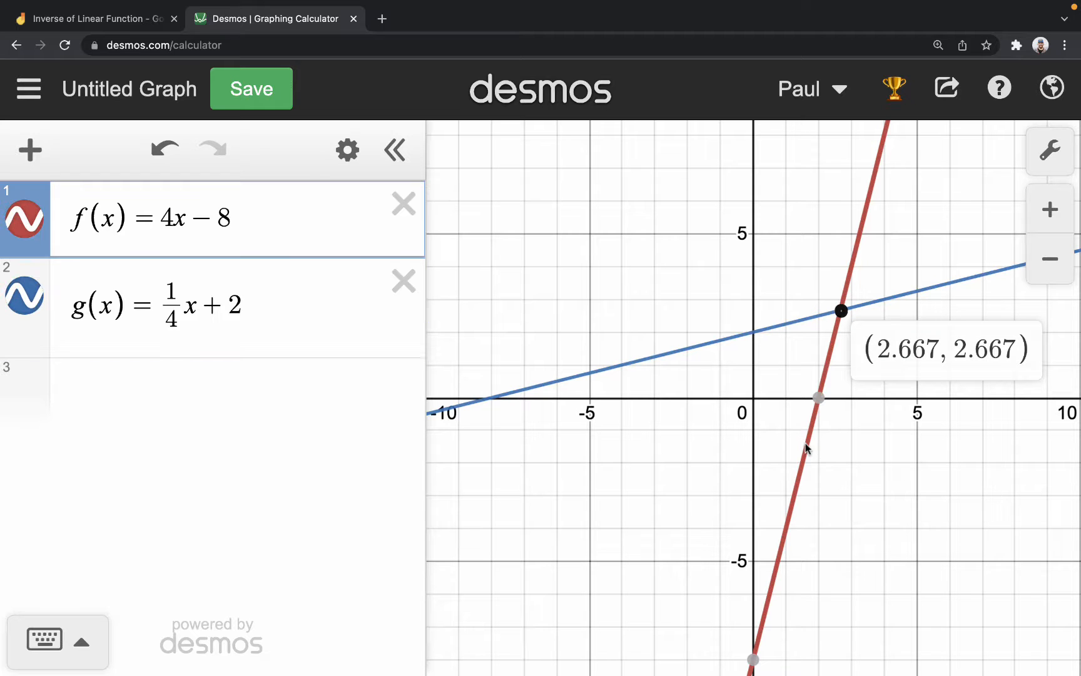
pyautogui.click(771, 328)
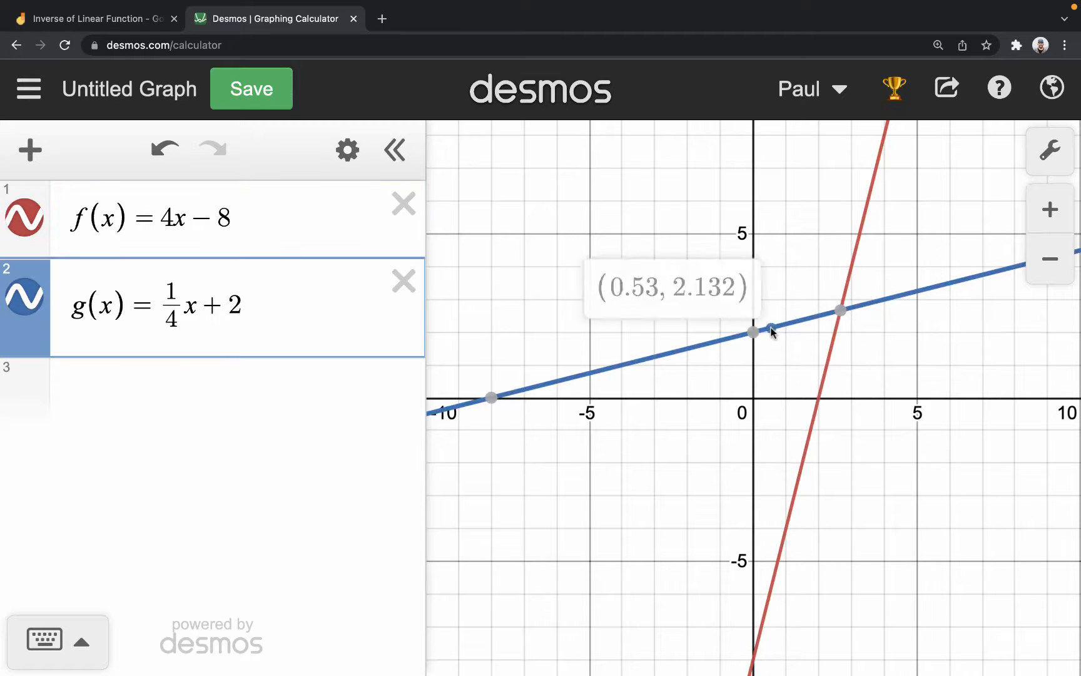
pyautogui.click(841, 311)
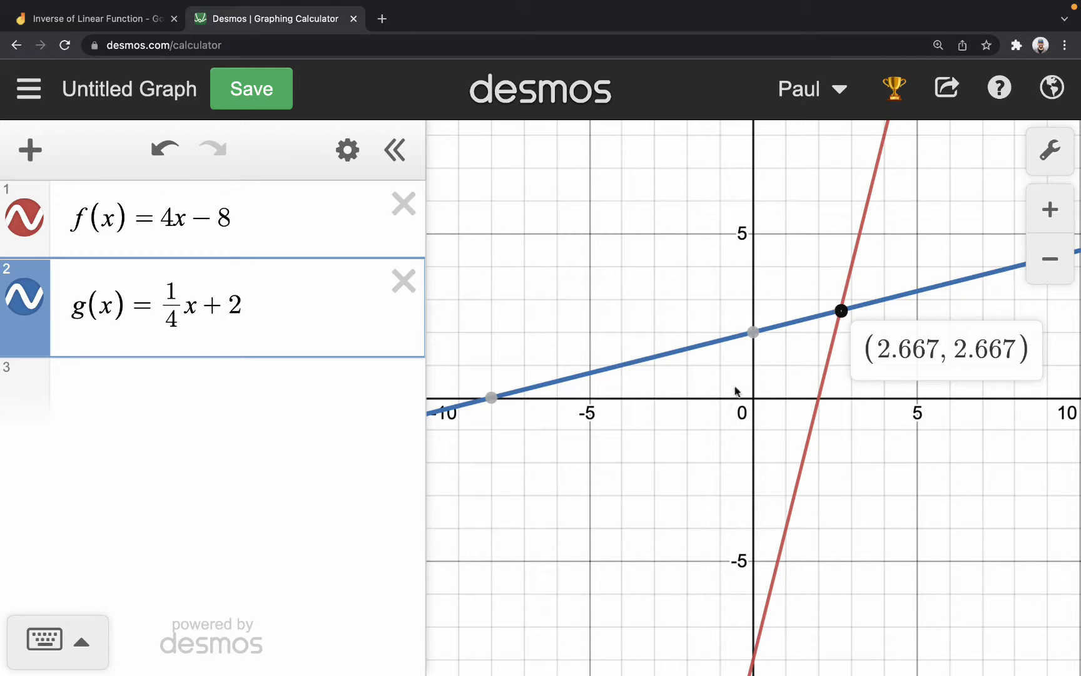
# Step: Graph the line y=x in a new expression and style it as a black dashed line
pyautogui.click(316, 385)
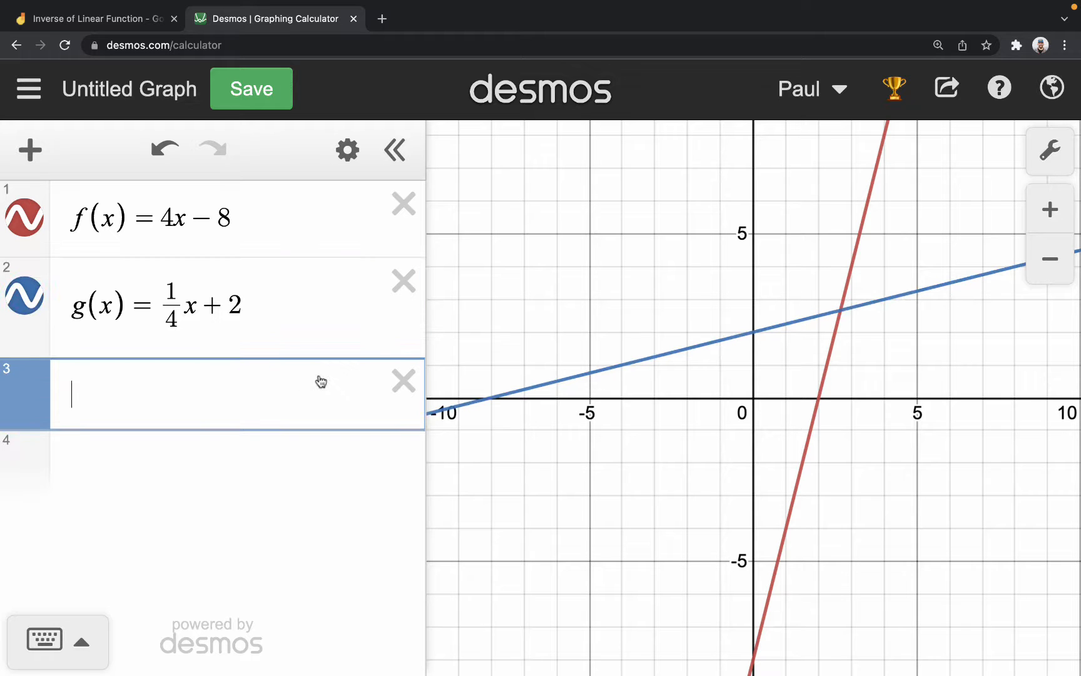
pyautogui.write('y=x')
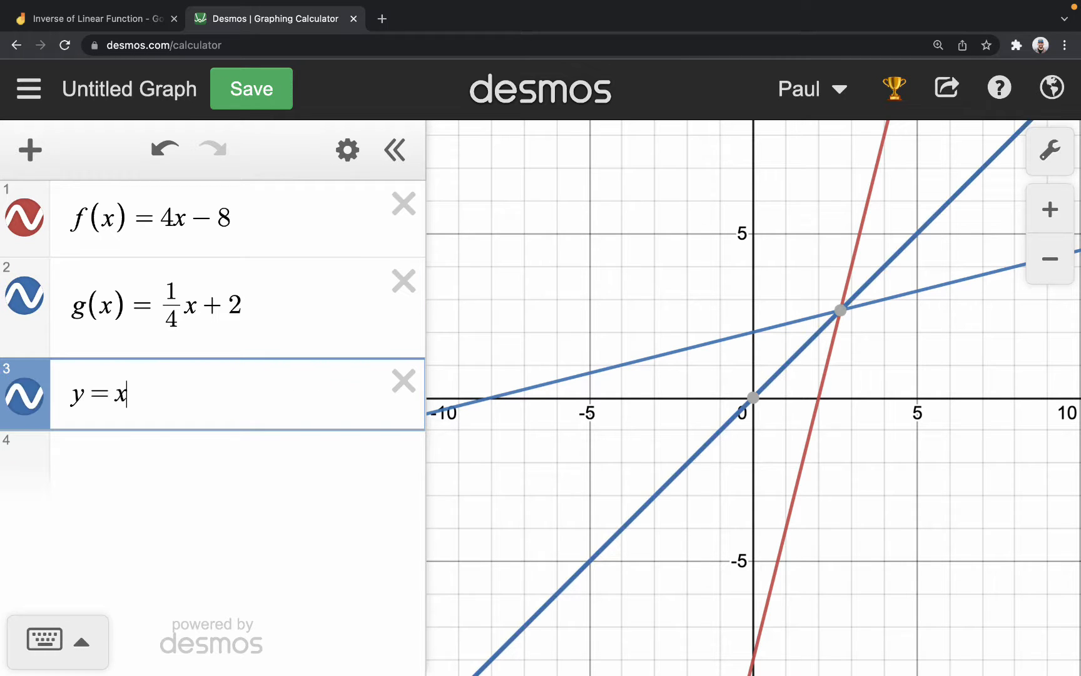
pyautogui.click(347, 151)
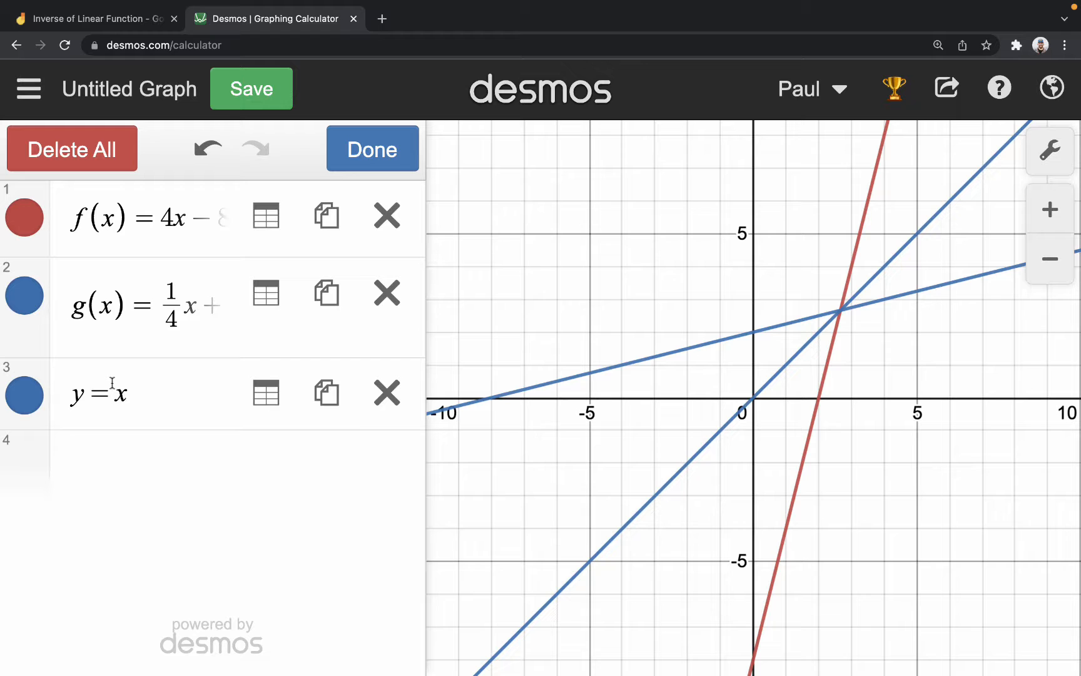
pyautogui.click(24, 395)
pyautogui.click(270, 438)
pyautogui.click(316, 524)
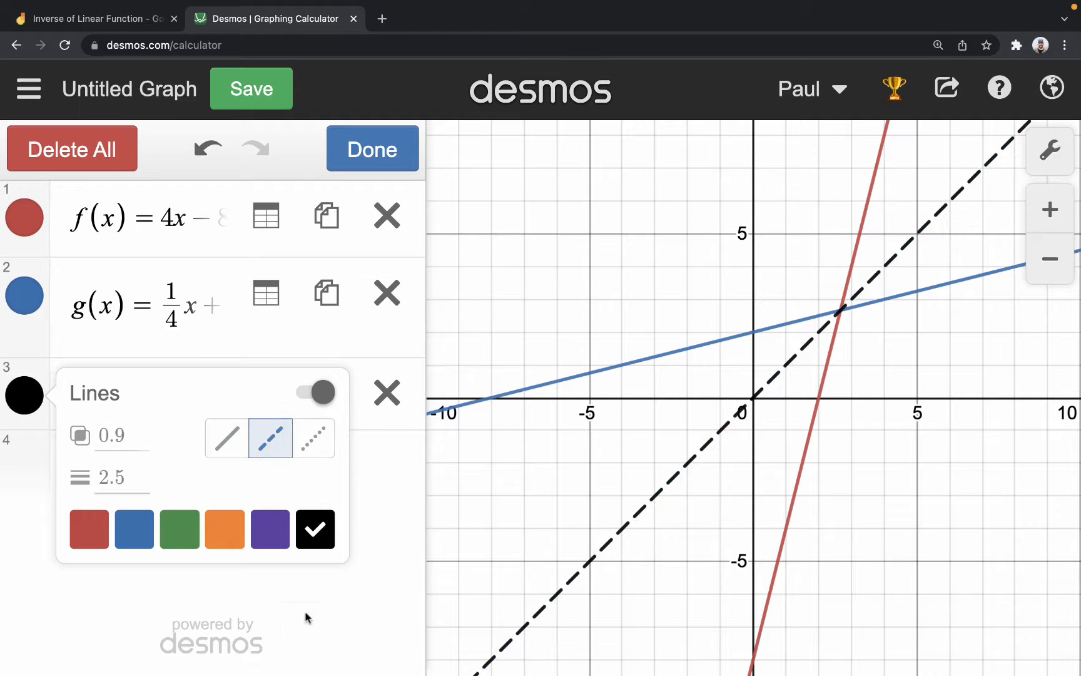
pyautogui.click(280, 606)
pyautogui.click(414, 135)
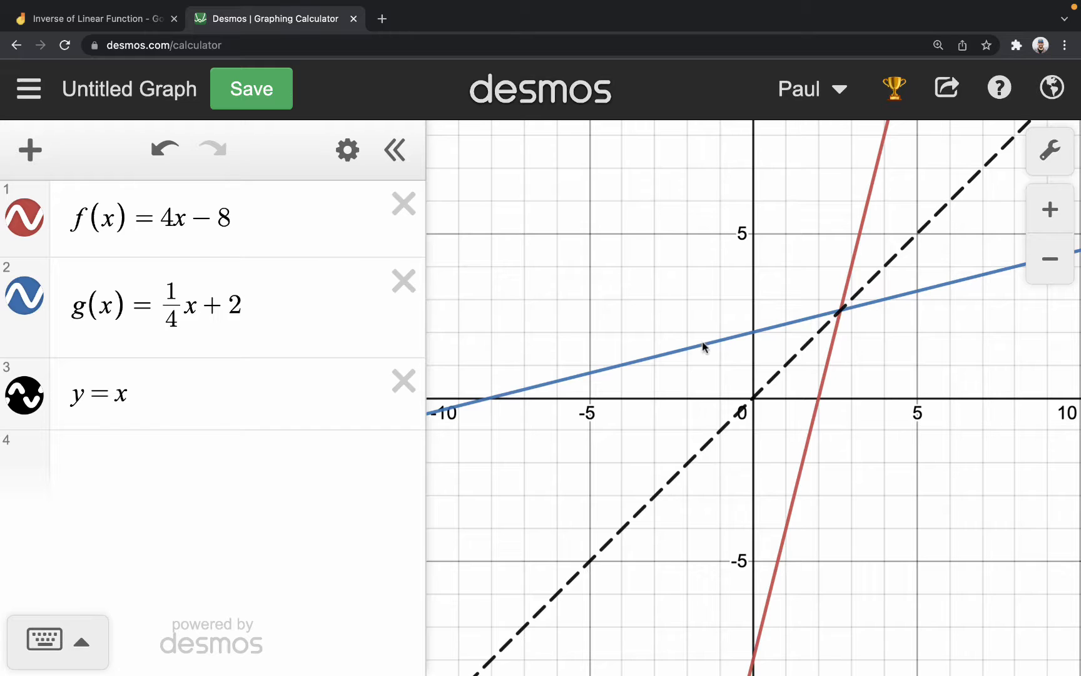
# Step: Create a table of values from f(x)=4x−8 and remove its x = −2 row
pyautogui.click(220, 217)
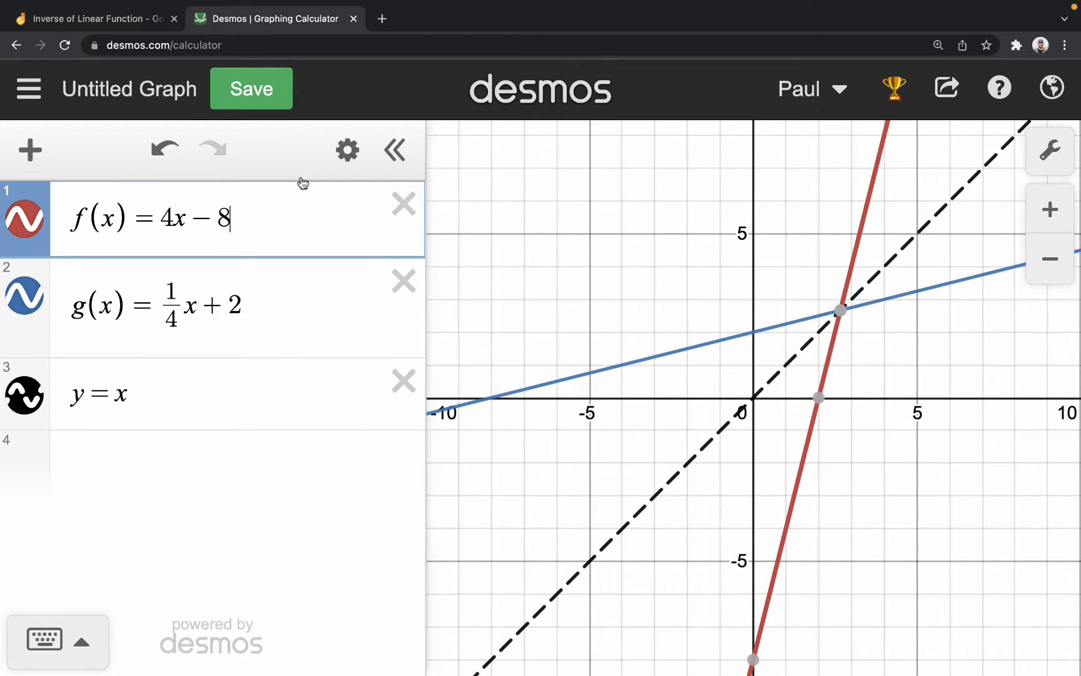
pyautogui.click(348, 154)
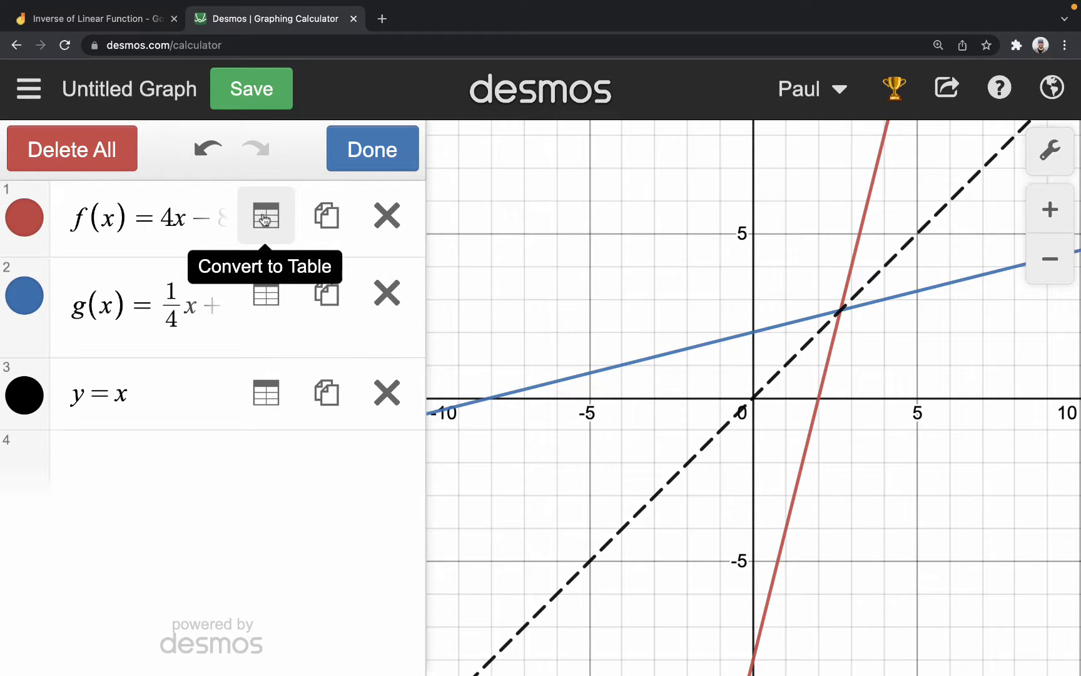
pyautogui.click(350, 160)
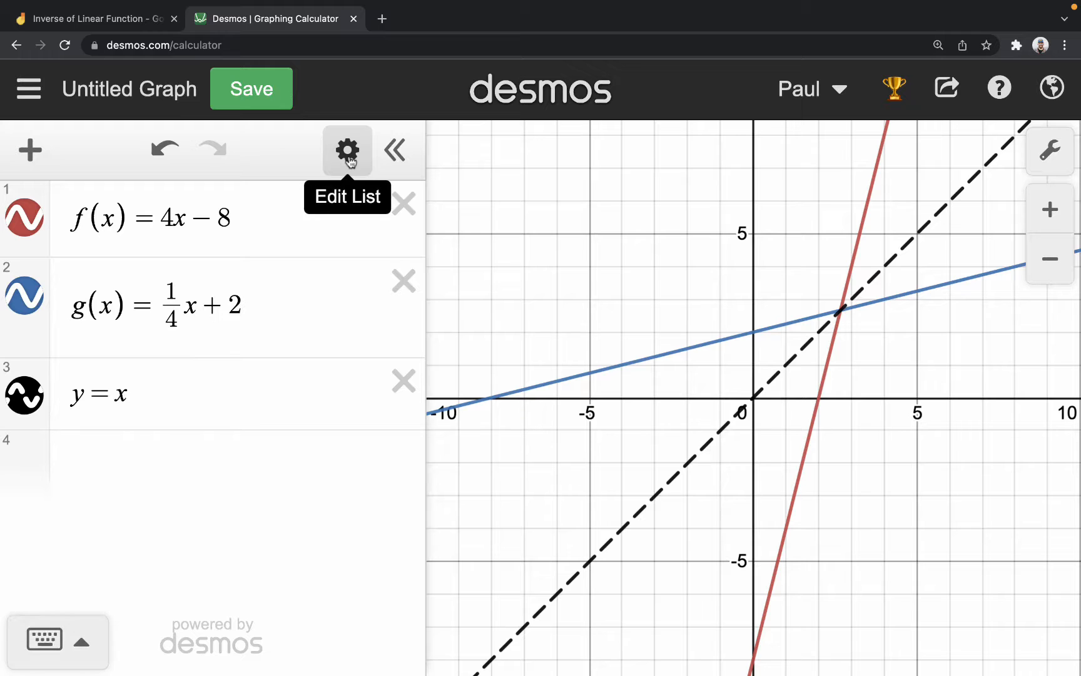
pyautogui.click(349, 158)
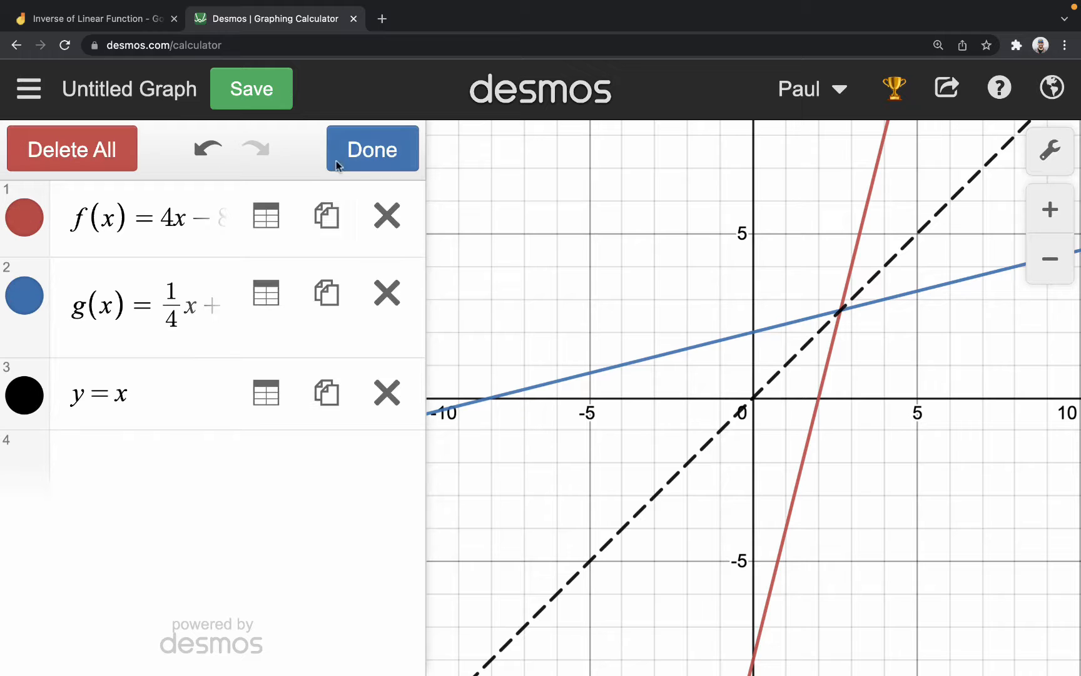
pyautogui.click(265, 216)
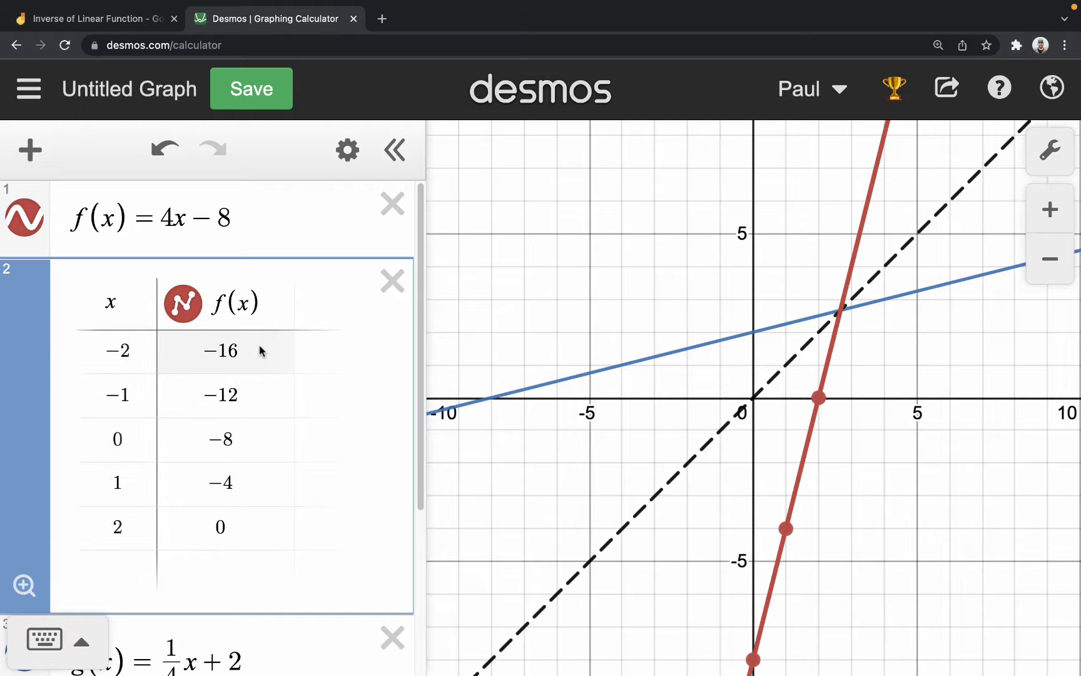
pyautogui.press('BackSpace')
pyautogui.press('BackSpace')
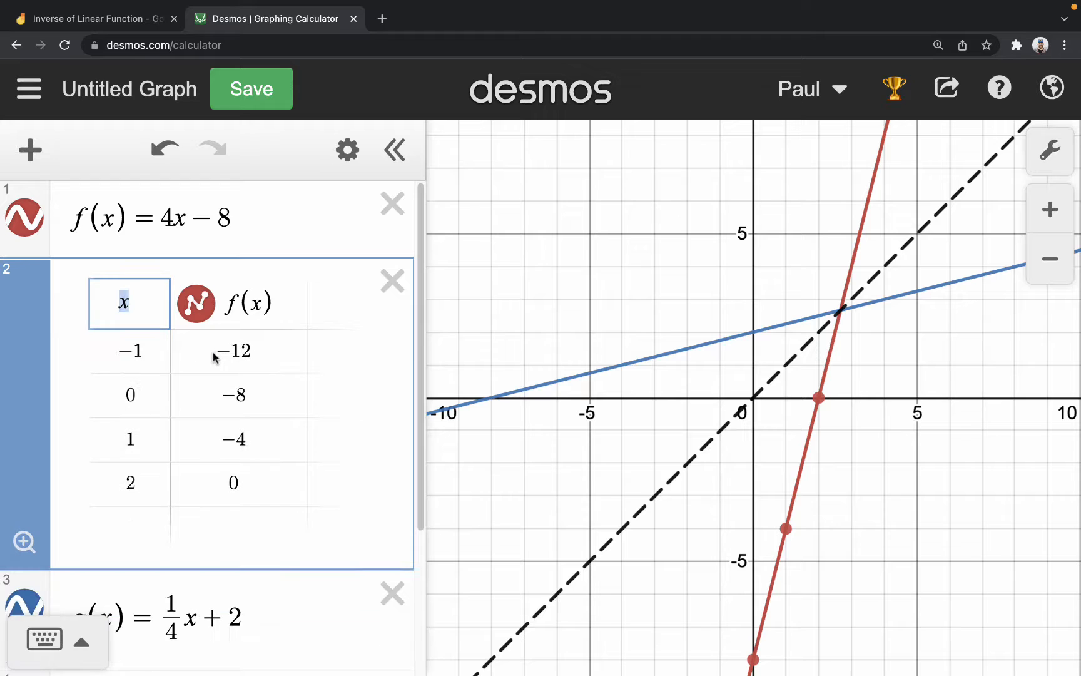
pyautogui.scroll(-1, 213, 398)
pyautogui.click(123, 480)
pyautogui.press('BackSpace')
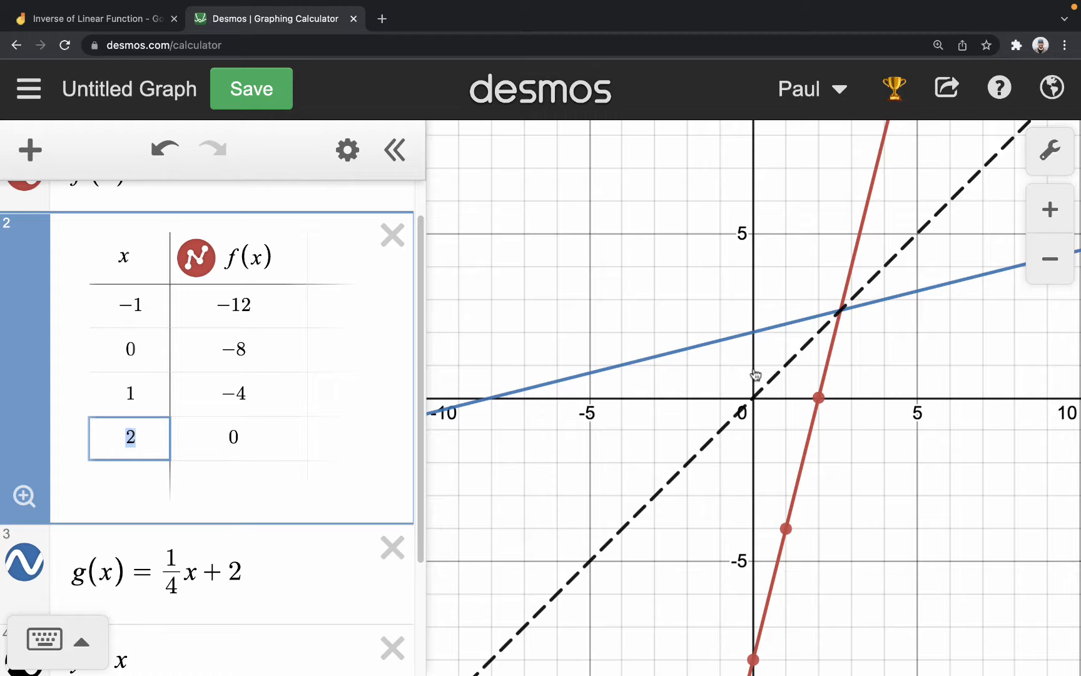
# Step: Zoom the graph out to show all the table points and inspect where y=x meets the other two lines
pyautogui.moveTo(941, 492); pyautogui.dragTo(948, 348)
pyautogui.scroll(-10, 893, 408)
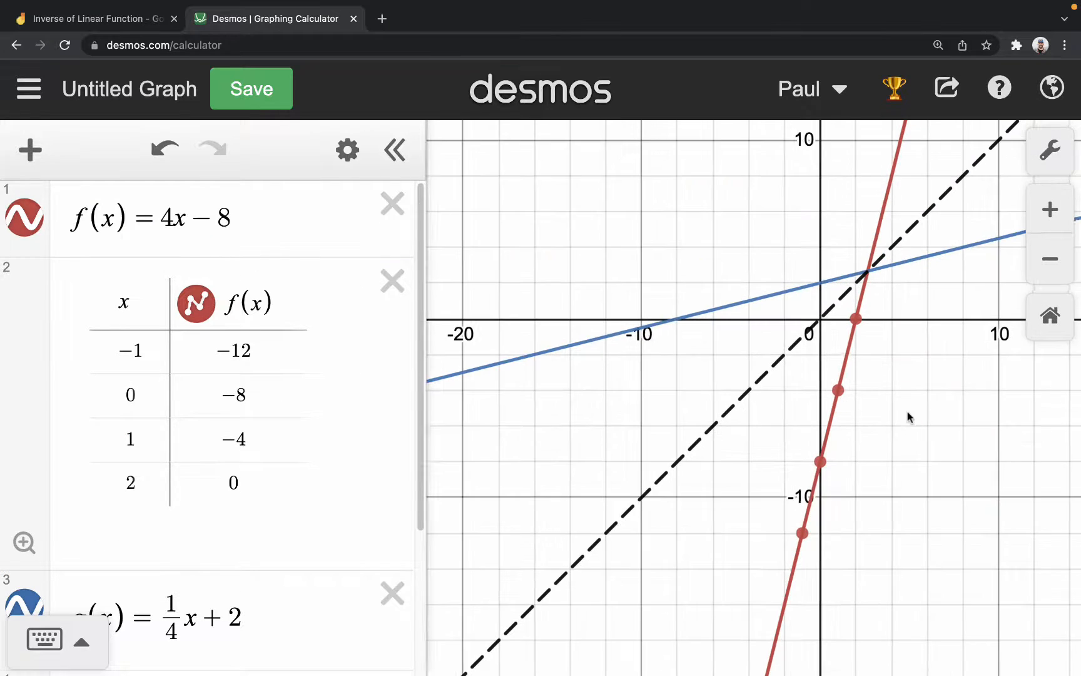
pyautogui.moveTo(874, 468); pyautogui.dragTo(842, 478)
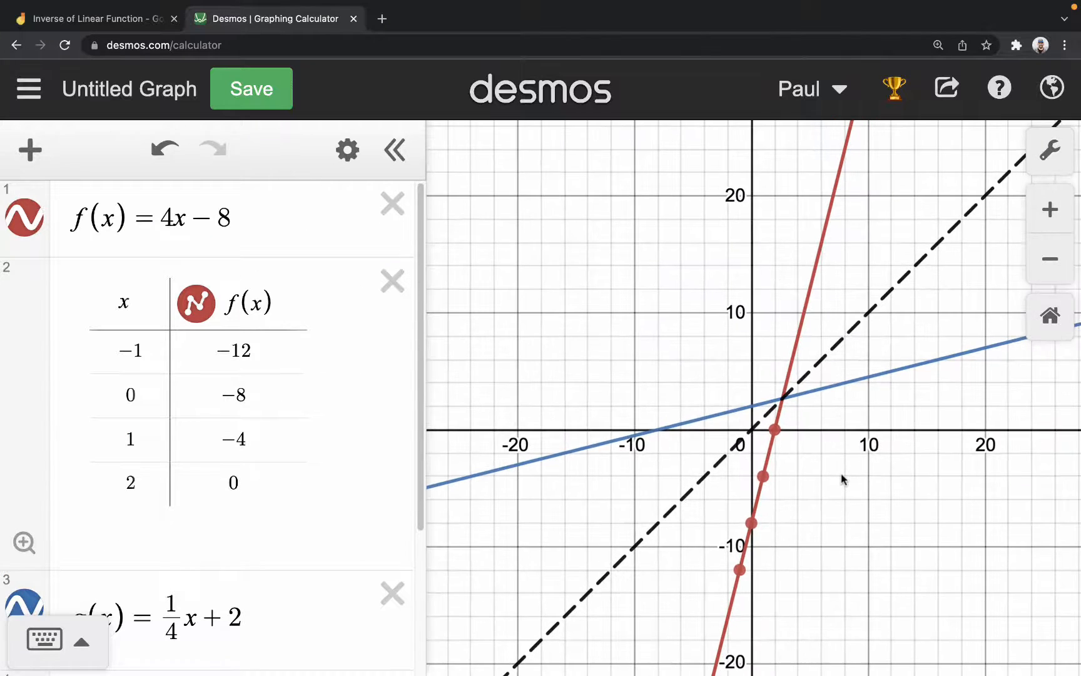
pyautogui.click(783, 398)
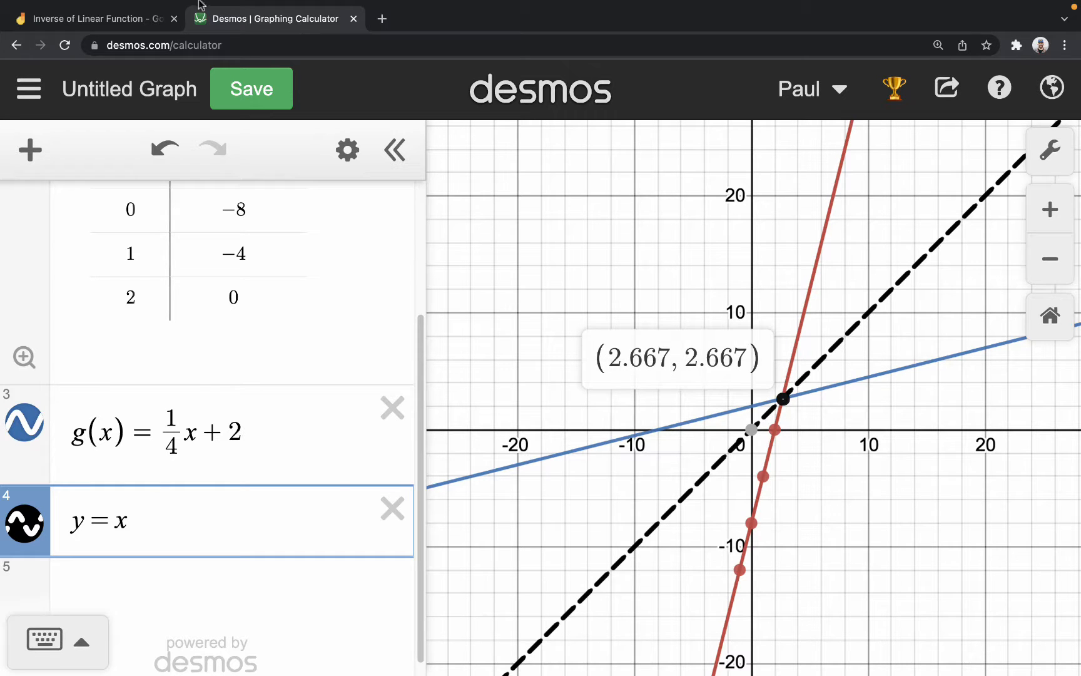
# Step: Switch to the Jamboard and handwrite 2 2/3 = 8/3 below the divided equation
pyautogui.click(106, 20)
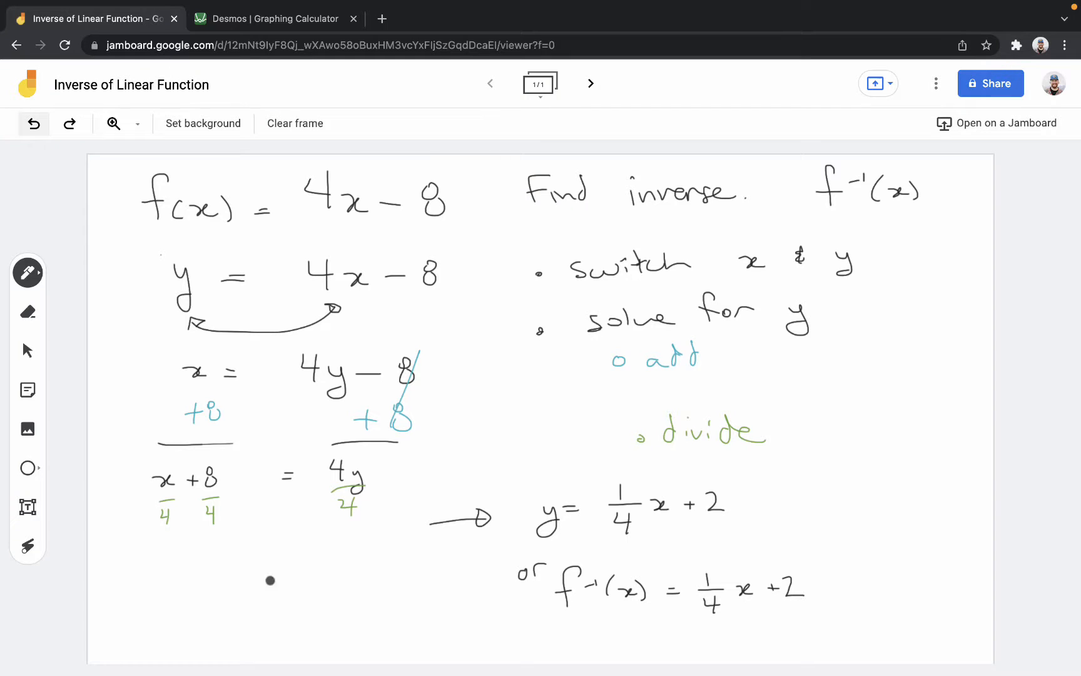
pyautogui.moveTo(157, 584)
pyautogui.mouseDown()
pyautogui.moveTo(176, 605)
pyautogui.moveTo(190, 586)
pyautogui.moveTo(199, 592)
pyautogui.moveTo(194, 611)
pyautogui.moveTo(224, 591)
pyautogui.moveTo(262, 614)
pyautogui.mouseUp()
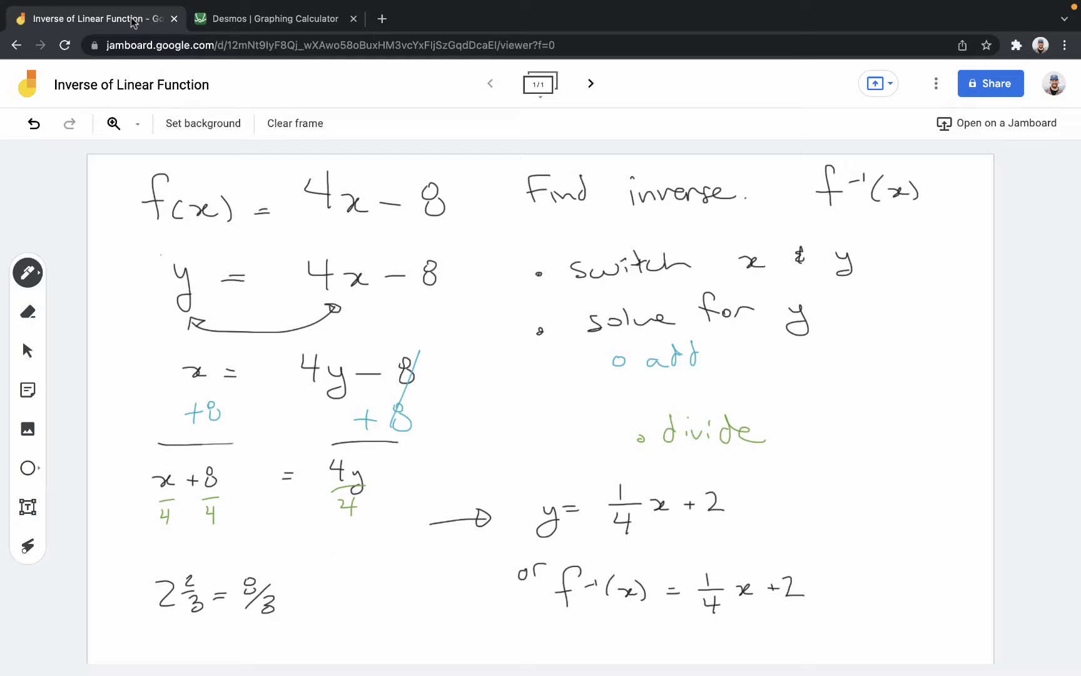
# Step: Switch back to Desmos and add a row with x = 8/3 at the end of the f(x) table
pyautogui.click(254, 26)
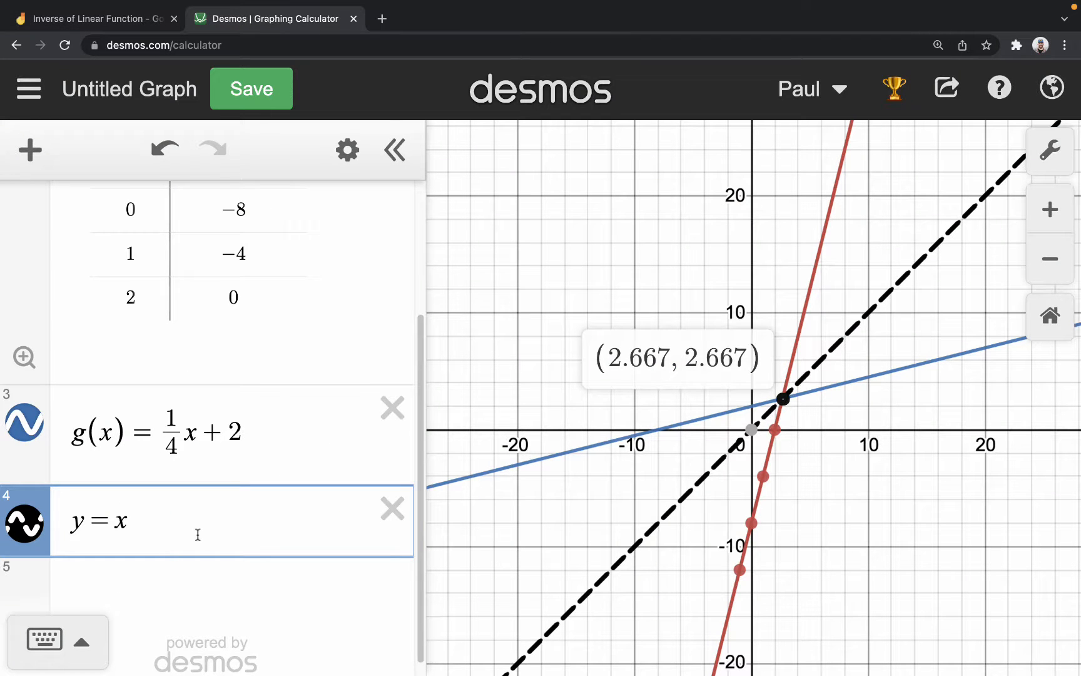
pyautogui.scroll(3, 149, 341)
pyautogui.doubleClick(151, 442)
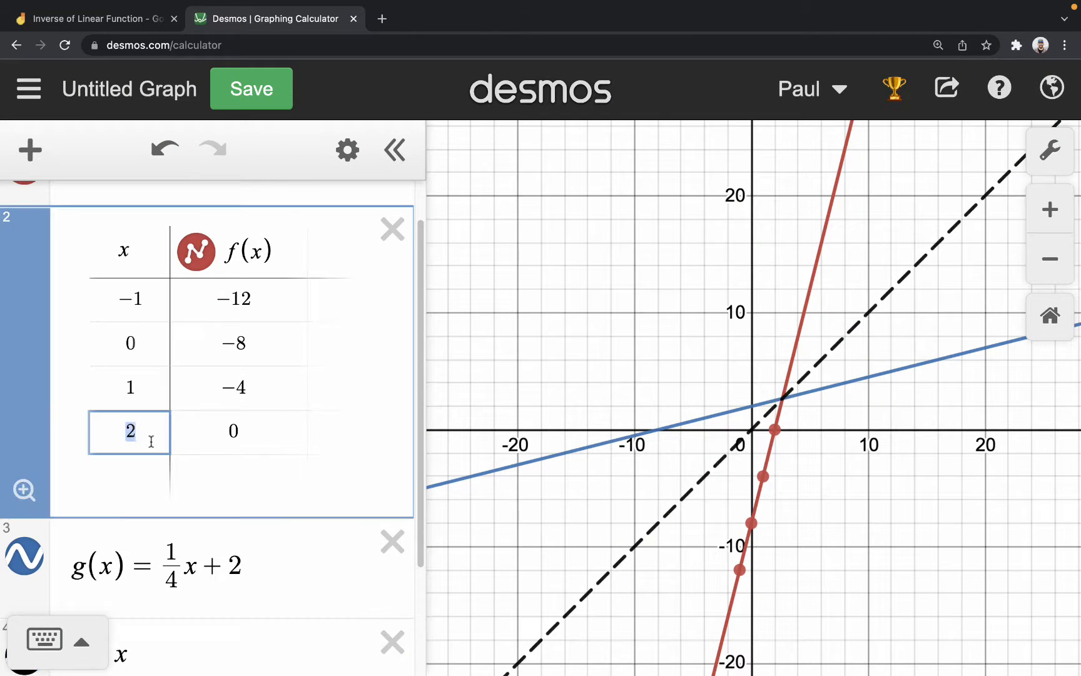
pyautogui.press('Return')
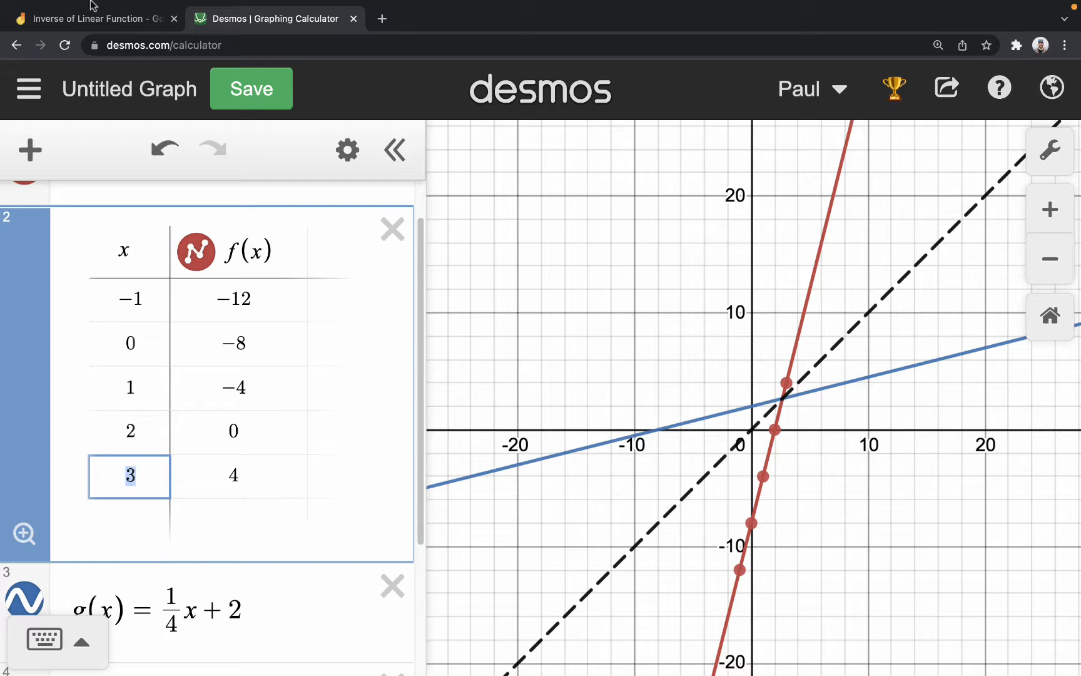
pyautogui.click(114, 17)
pyautogui.click(250, 20)
pyautogui.press('BackSpace')
pyautogui.write('8/')
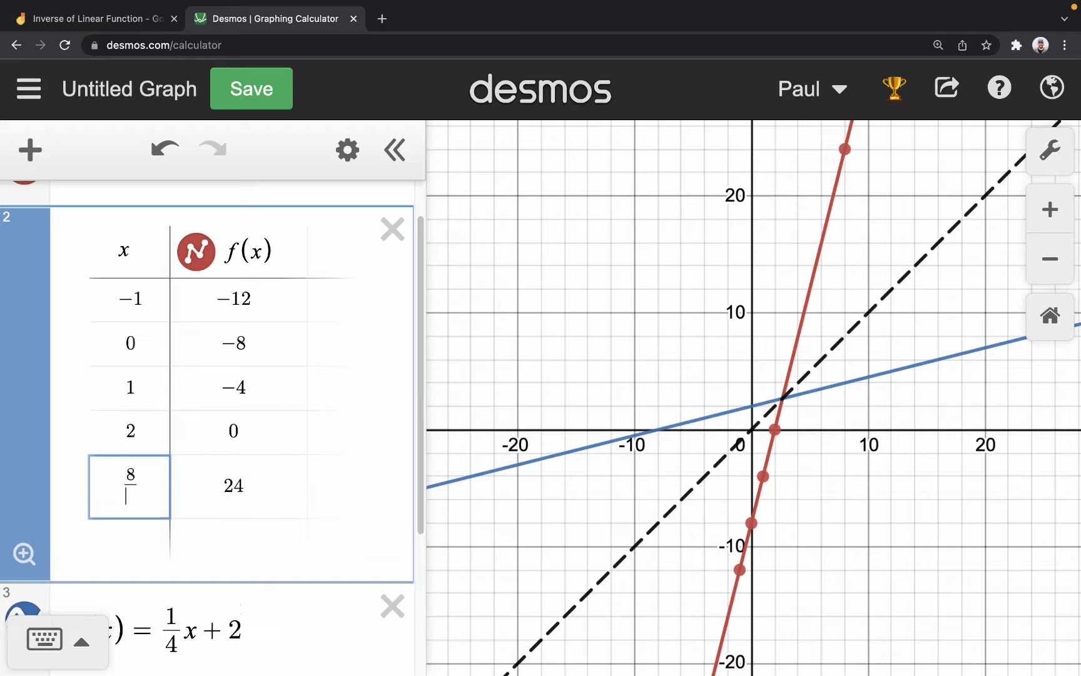
pyautogui.write('3')
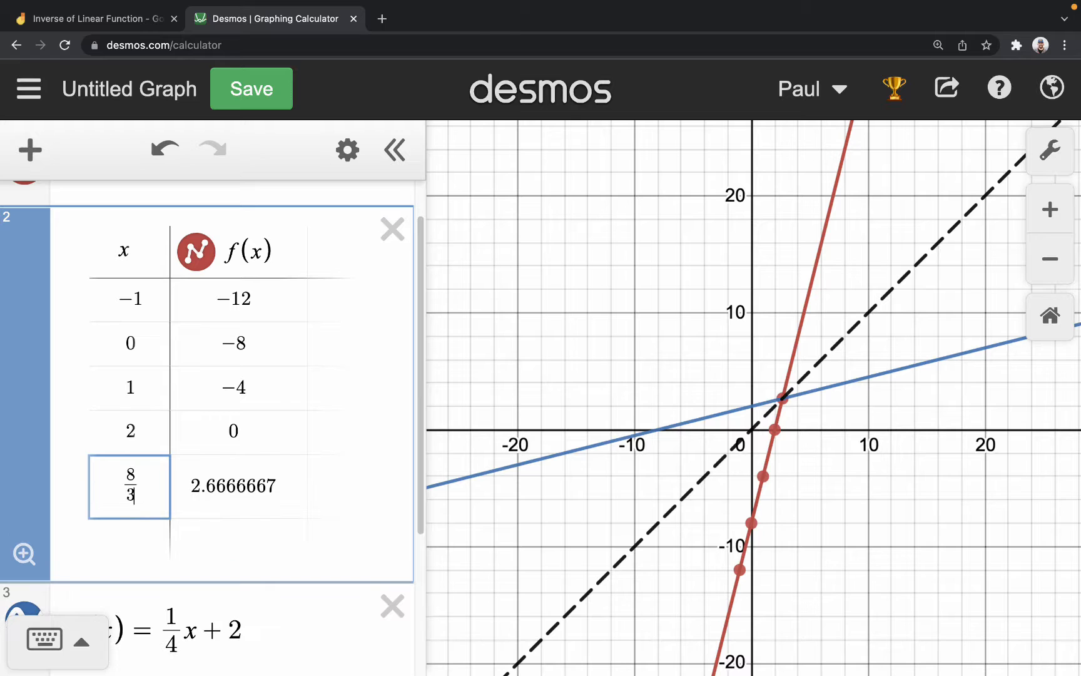
# Step: Create a table of values from g(x)=1/4x+2 and compare it with the f(x) table
pyautogui.scroll(-2, 258, 479)
pyautogui.click(260, 482)
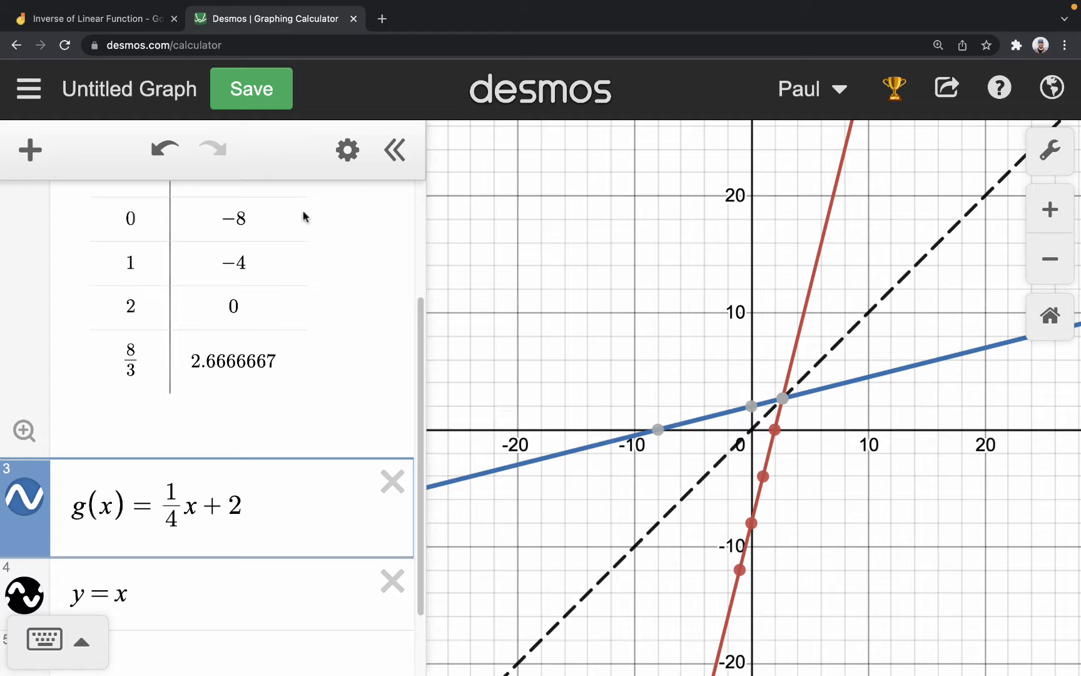
pyautogui.click(347, 150)
pyautogui.click(254, 493)
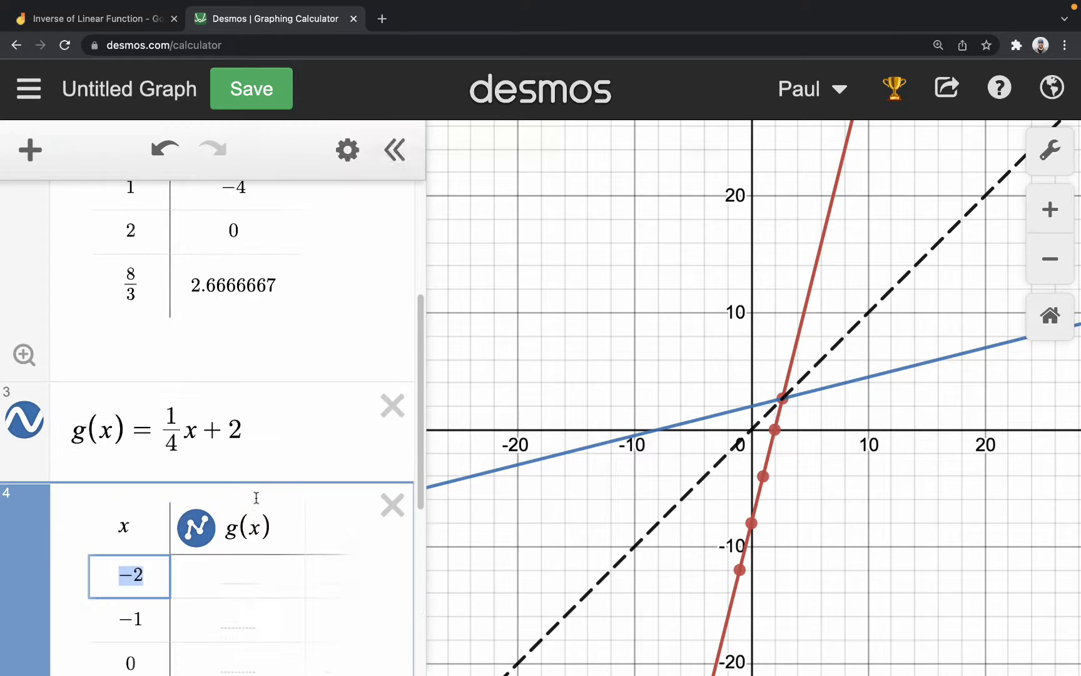
pyautogui.scroll(-5, 231, 508)
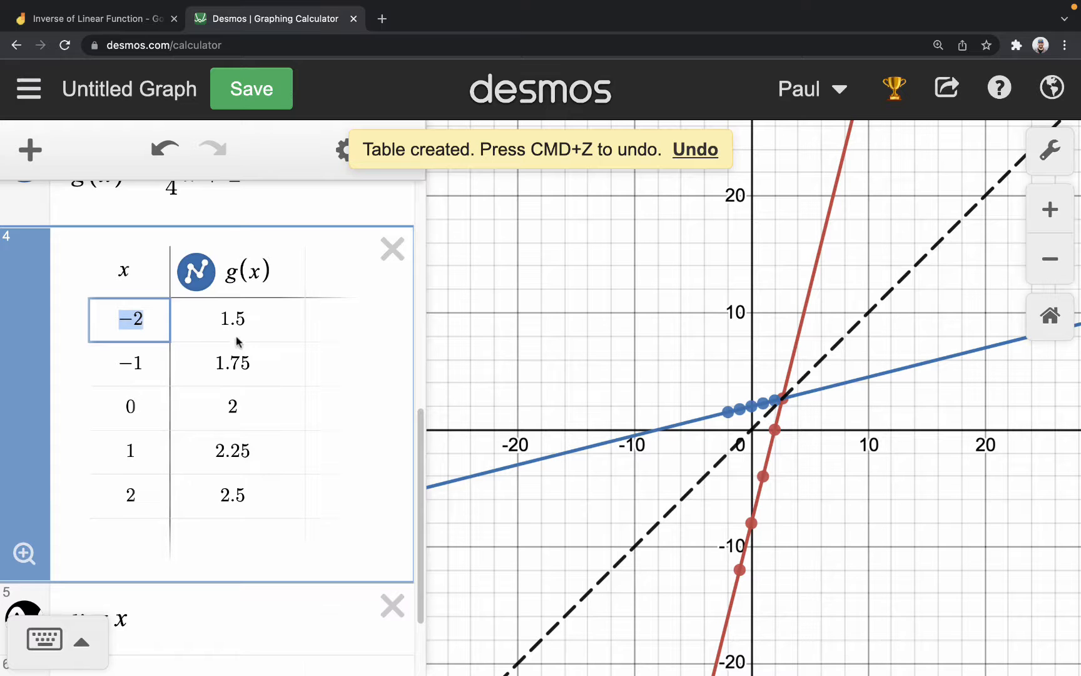
pyautogui.scroll(10, 236, 336)
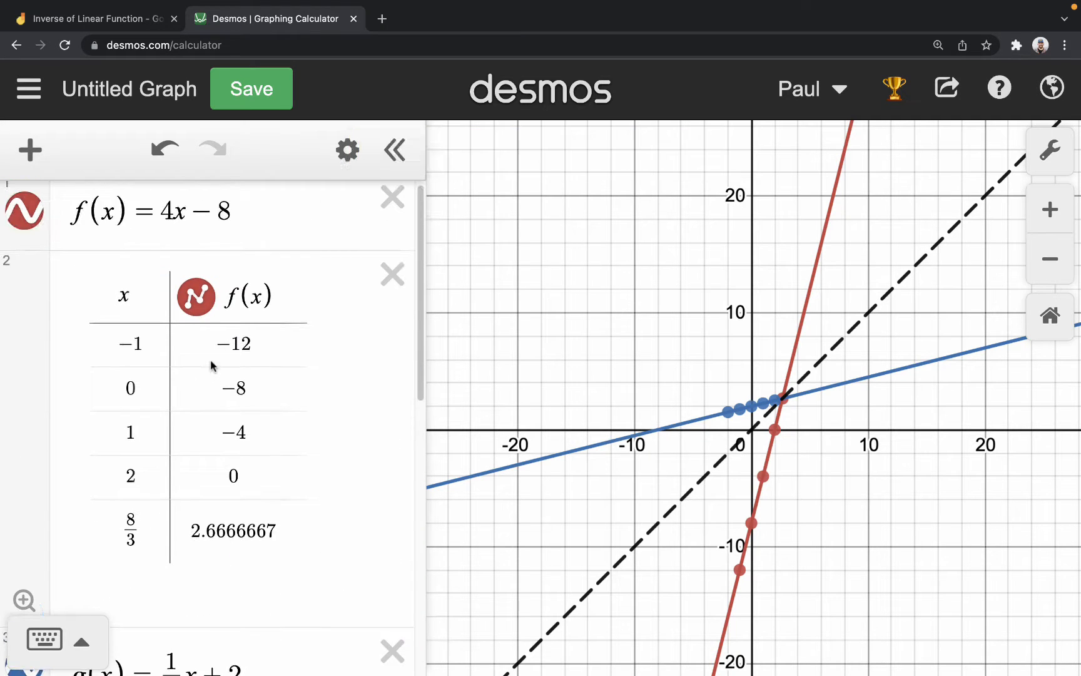
# Step: Replace the x values in the g(x) table with the f(x) outputs −12, −8, −4, 0 and 8/3
pyautogui.click(227, 344)
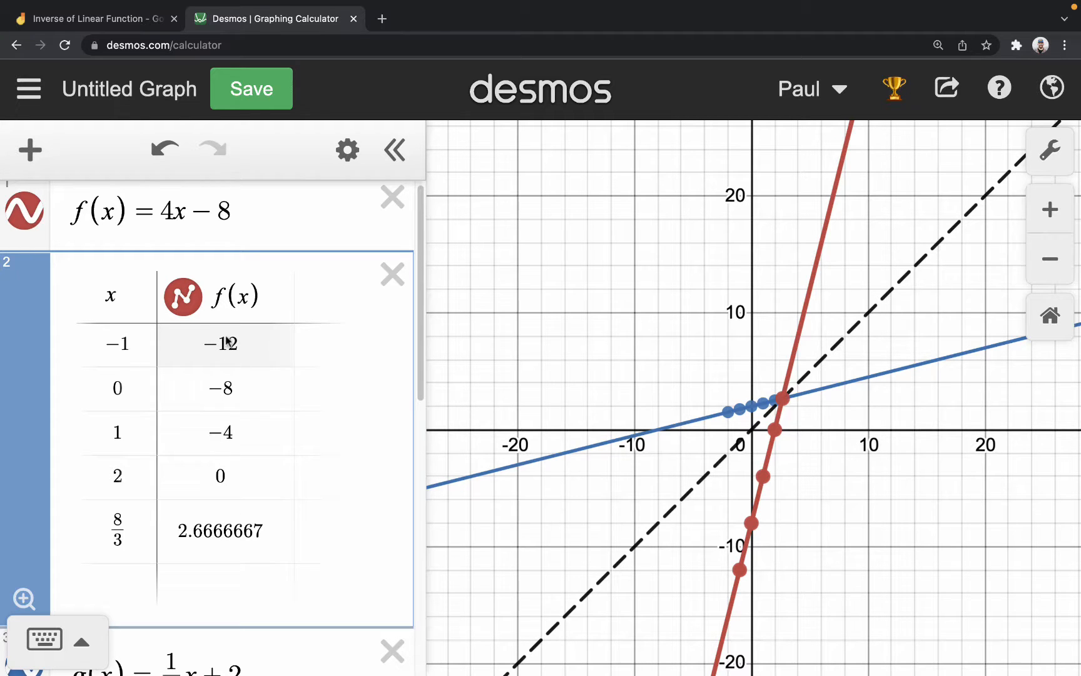
pyautogui.scroll(-5, 232, 453)
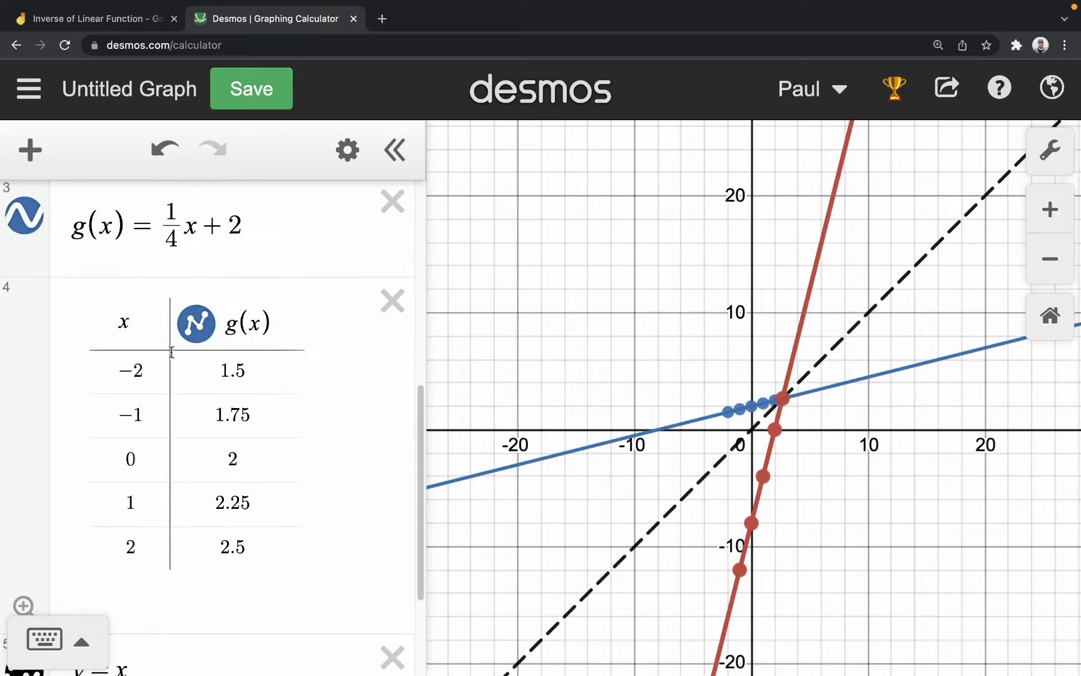
pyautogui.click(159, 370)
pyautogui.write('-12')
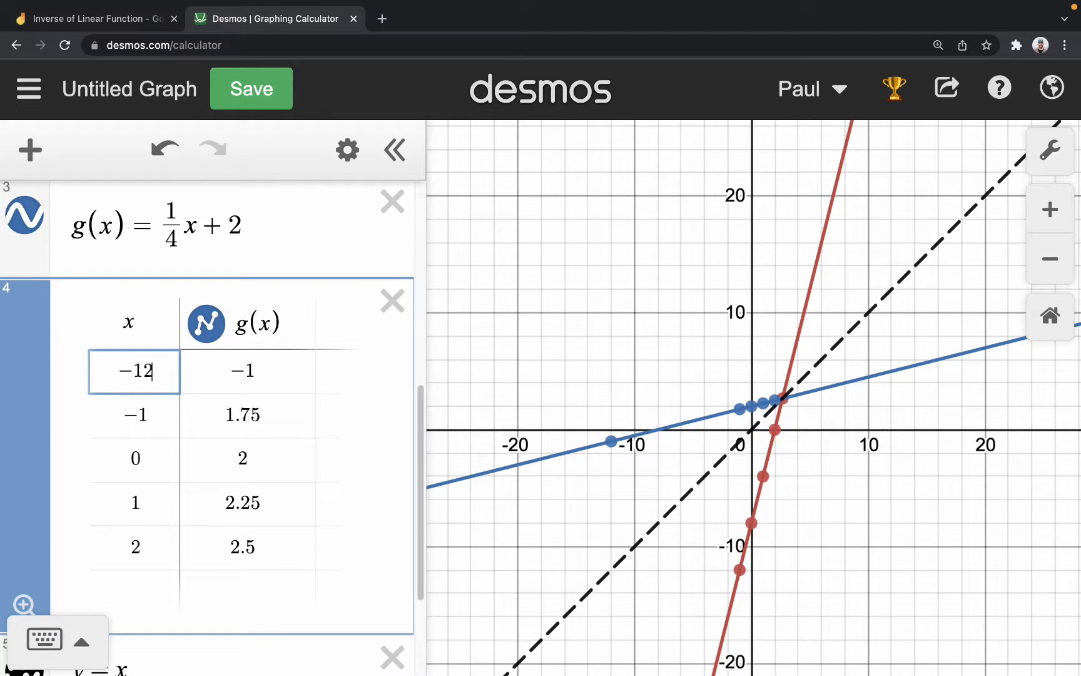
pyautogui.press('Return')
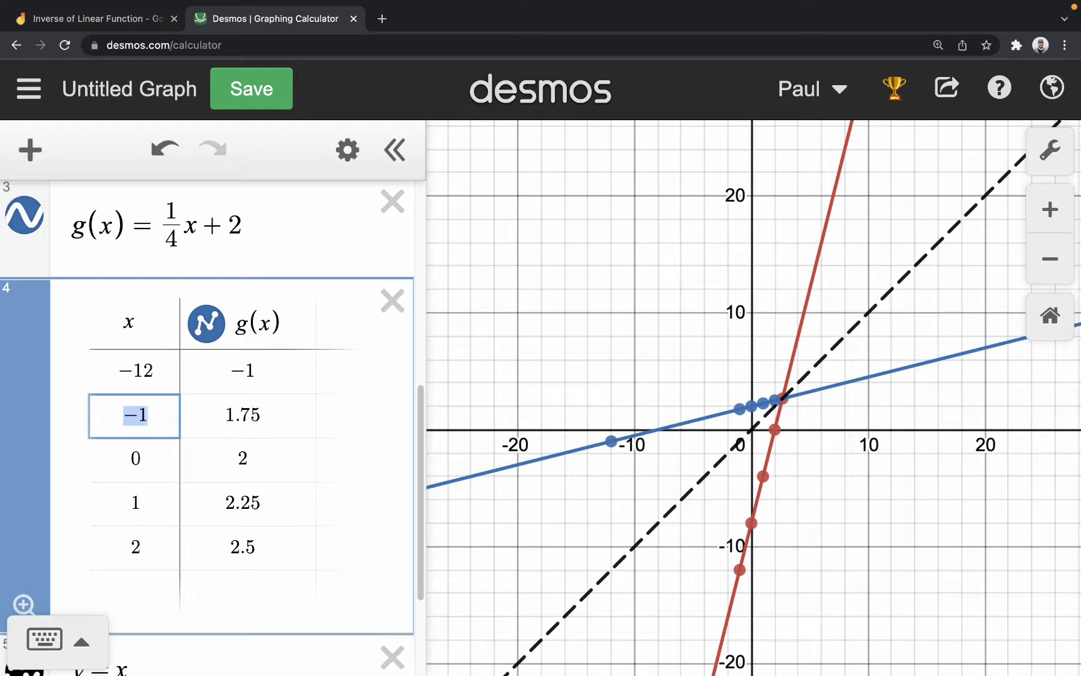
pyautogui.write('-8')
pyautogui.press('Return')
pyautogui.write('-4')
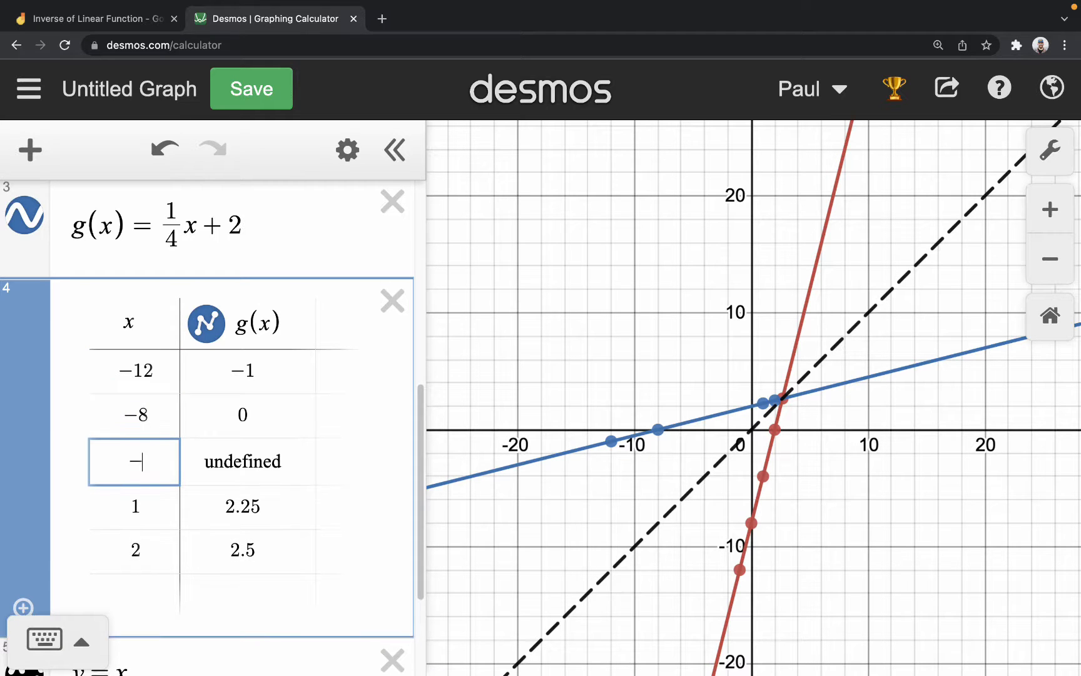
pyautogui.press('Return')
pyautogui.write('0')
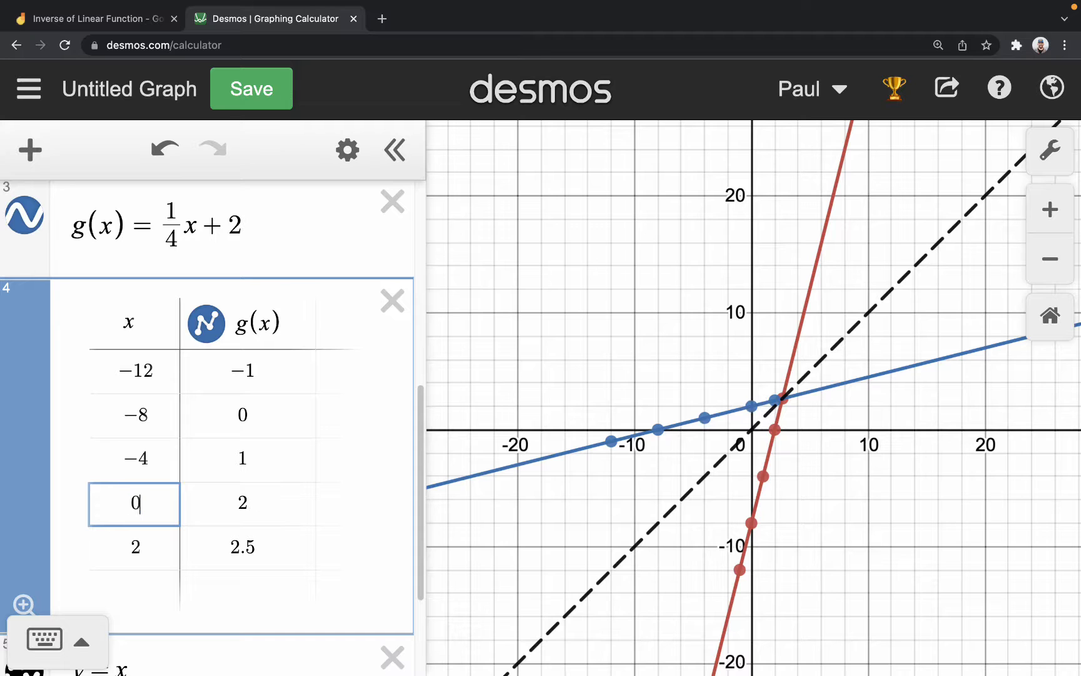
pyautogui.press('Return')
pyautogui.write('8/3')
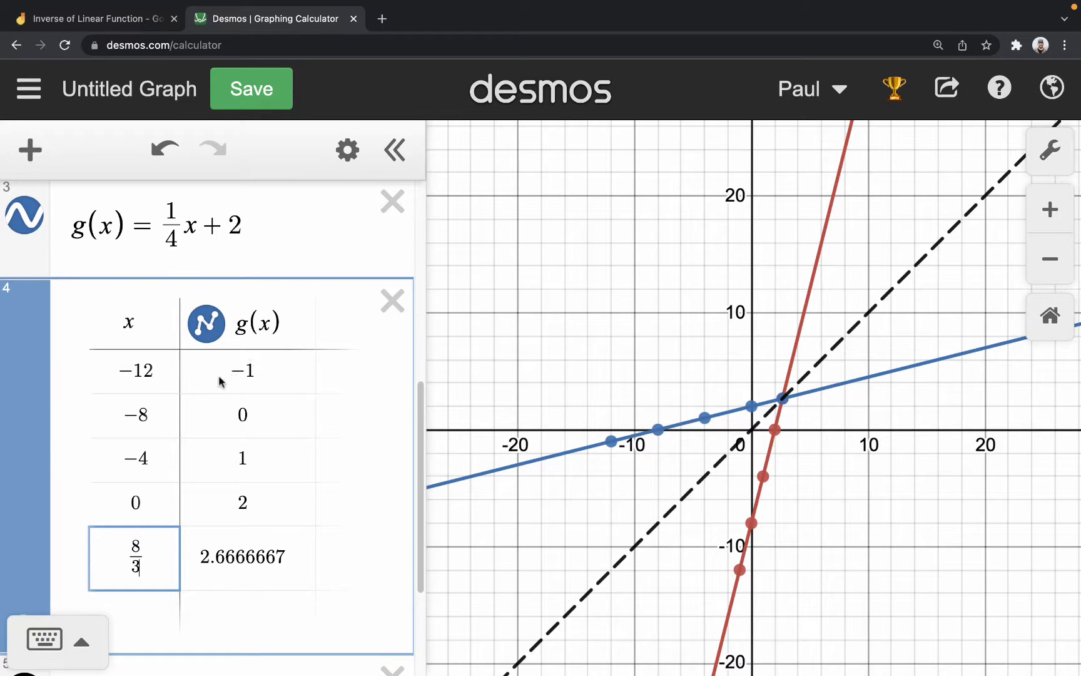
# Step: Compare the f(x) and g(x) tables and show the coordinates of mirrored table points on the red and blue lines
pyautogui.scroll(6, 265, 375)
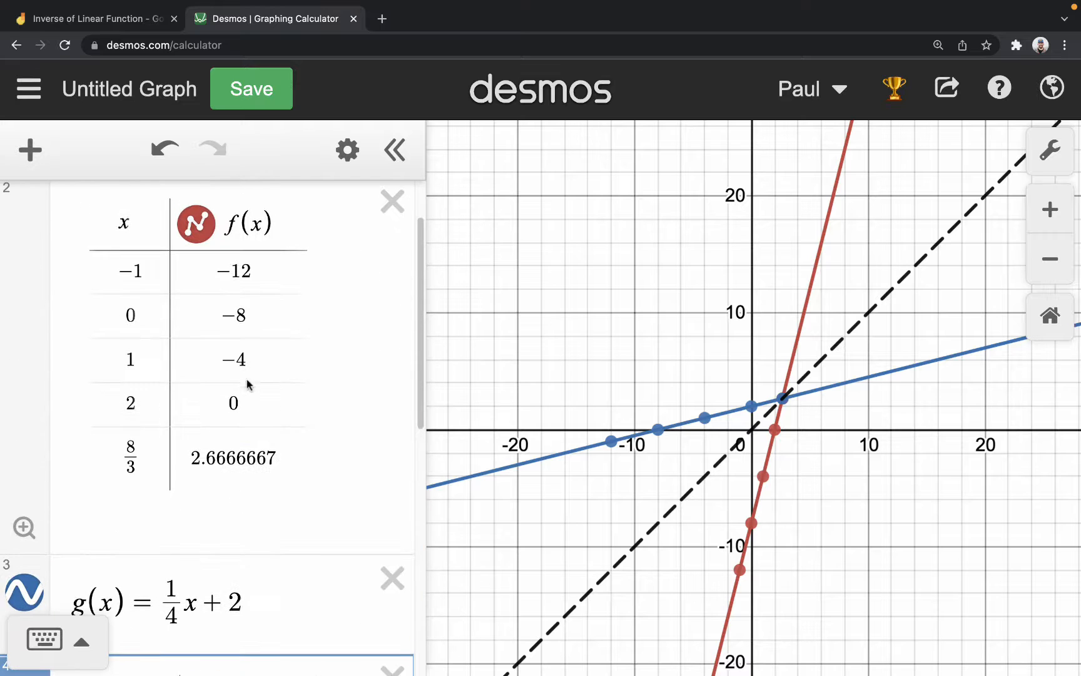
pyautogui.scroll(-6, 261, 438)
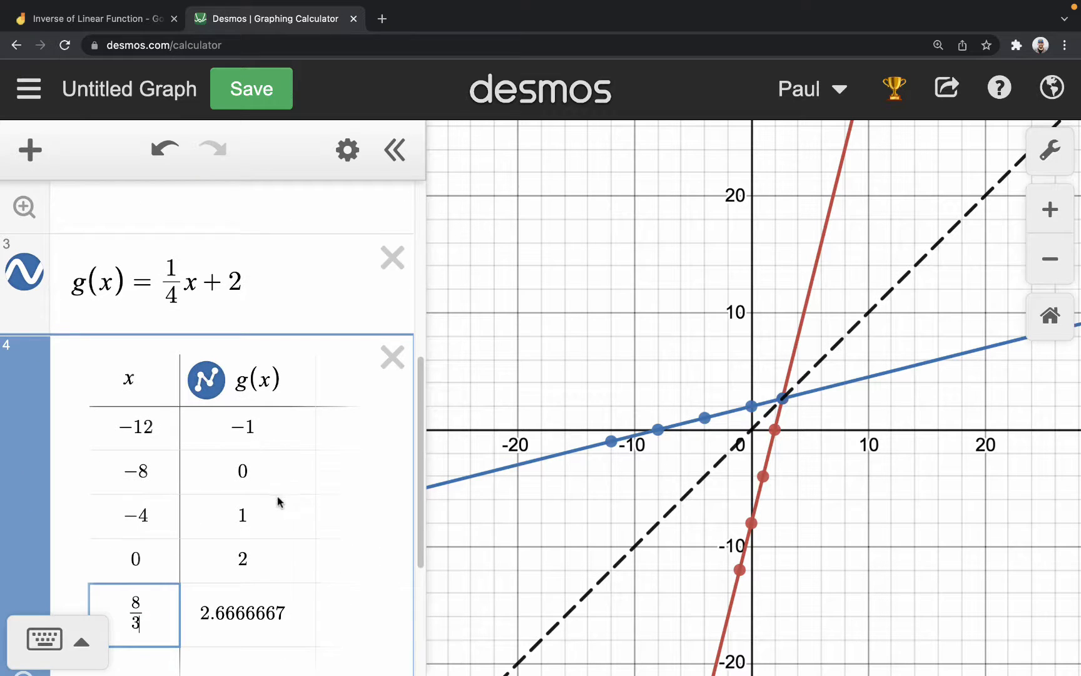
pyautogui.scroll(6, 263, 438)
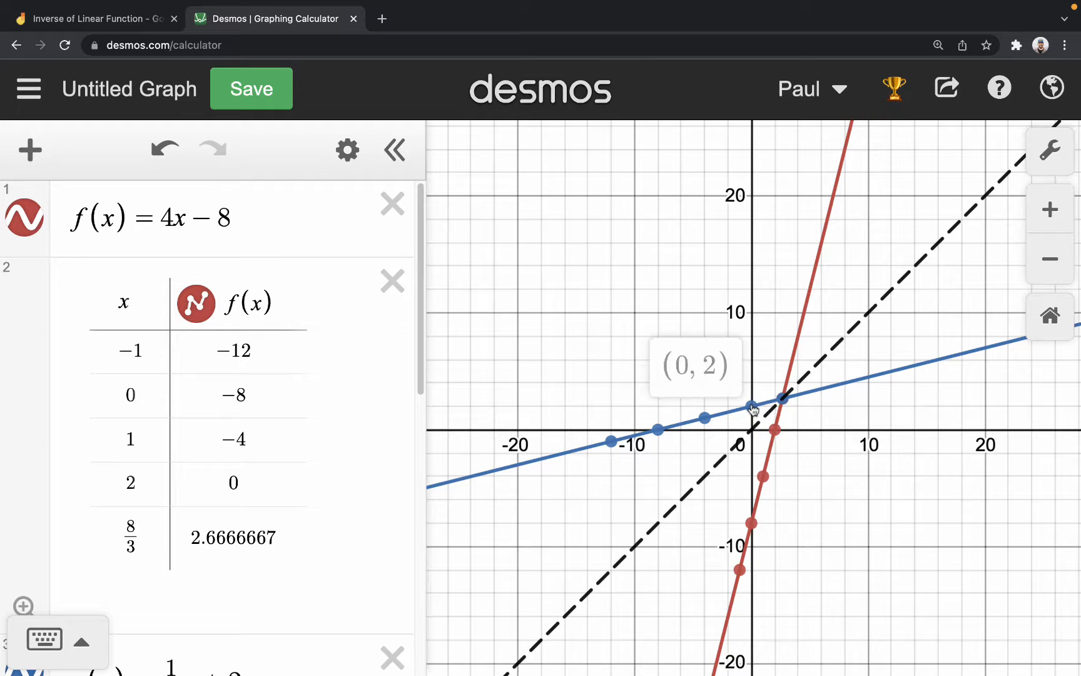
pyautogui.moveTo(774, 429)
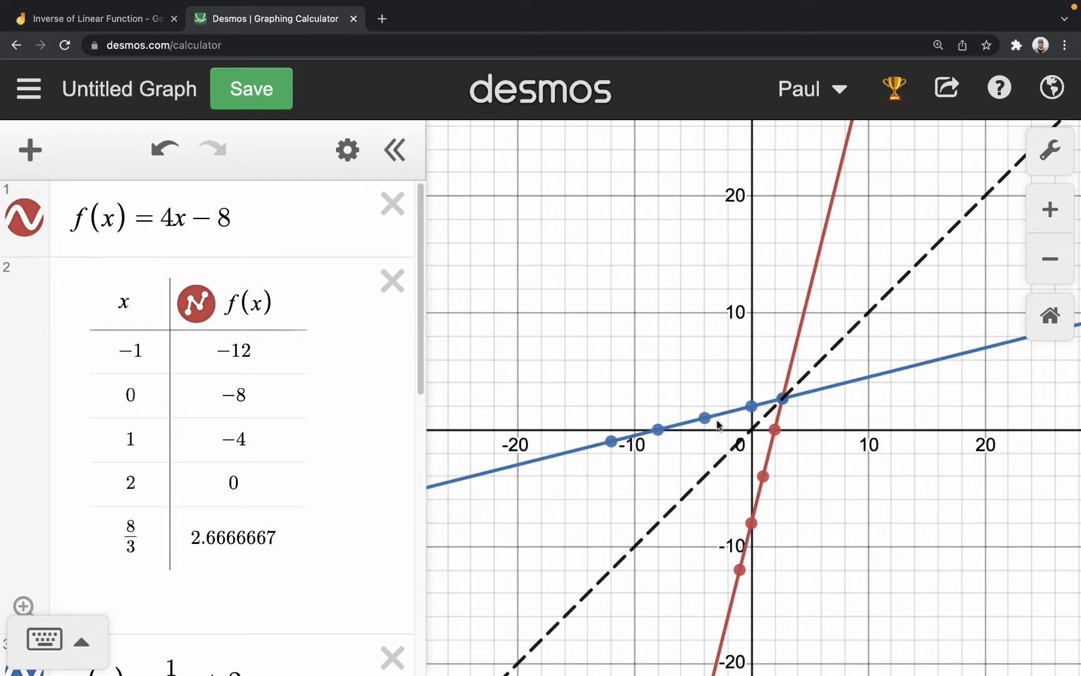
pyautogui.click(763, 477)
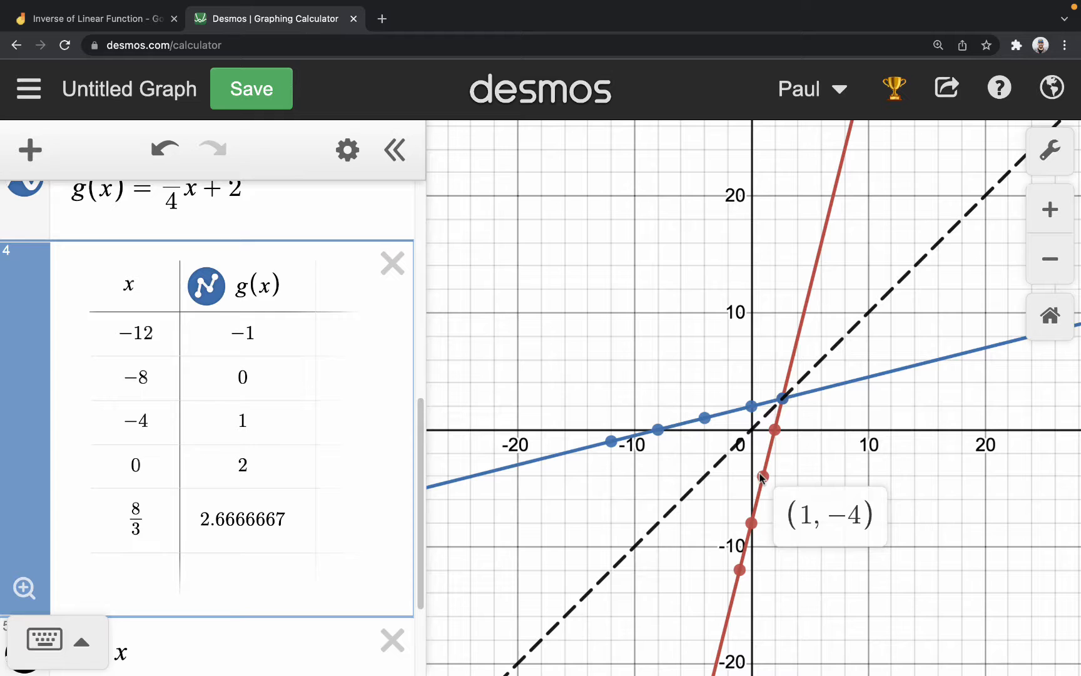
pyautogui.click(704, 418)
pyautogui.click(751, 522)
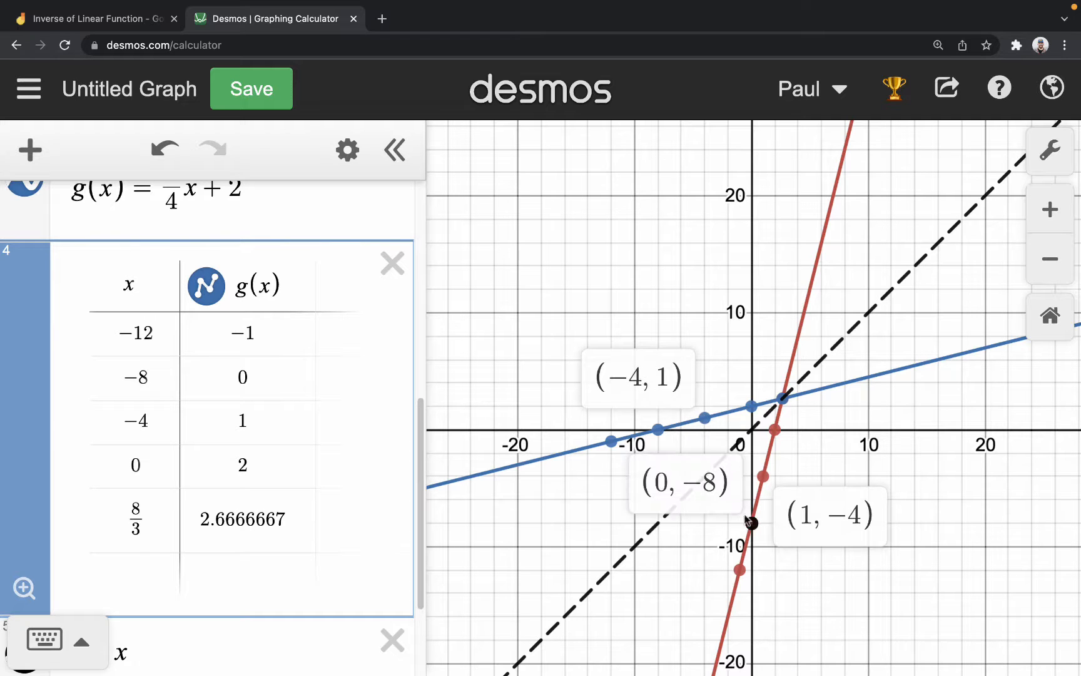
pyautogui.click(658, 430)
pyautogui.click(611, 439)
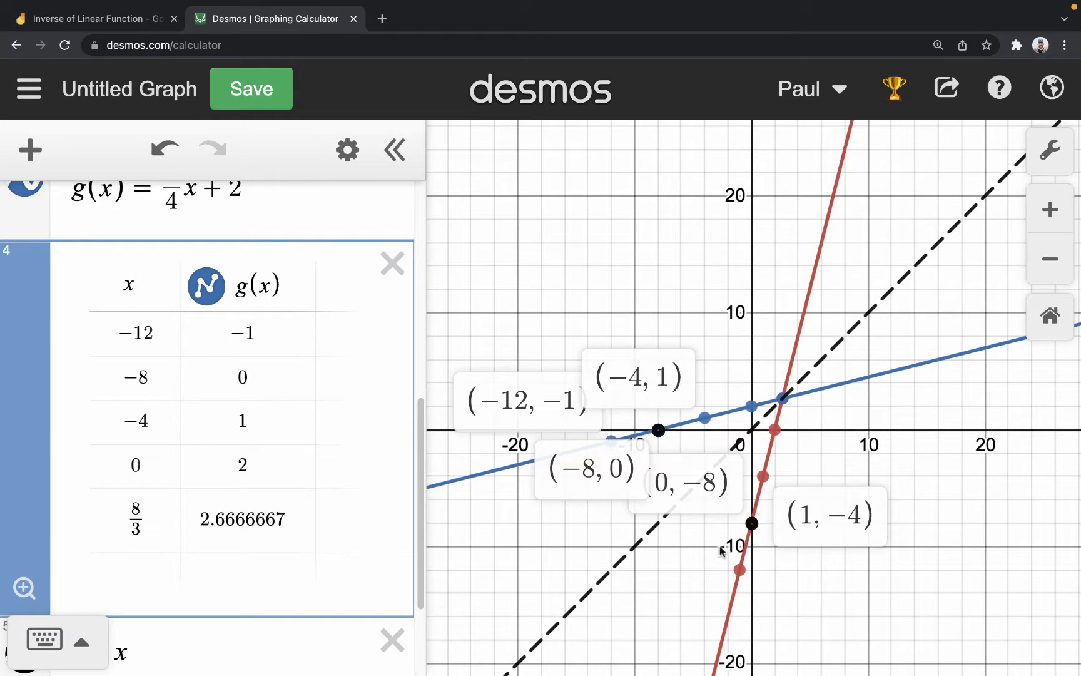
pyautogui.click(926, 580)
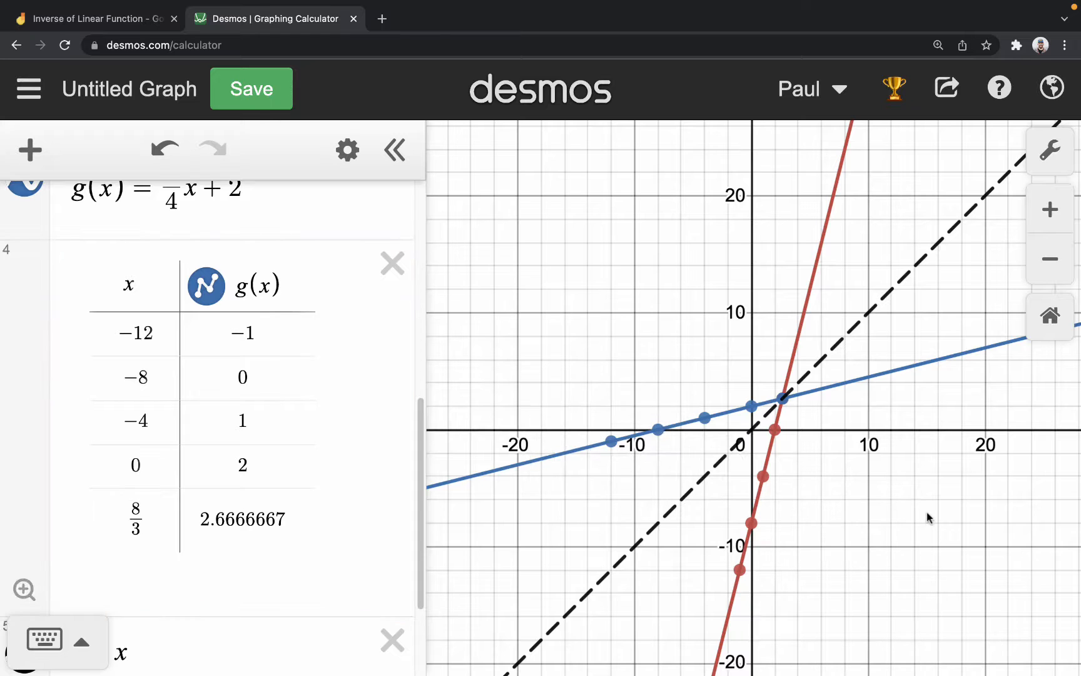
# Step: Add the composition f(g(x)) as a new expression below the tables and delete the y=x expression
pyautogui.scroll(10, 256, 344)
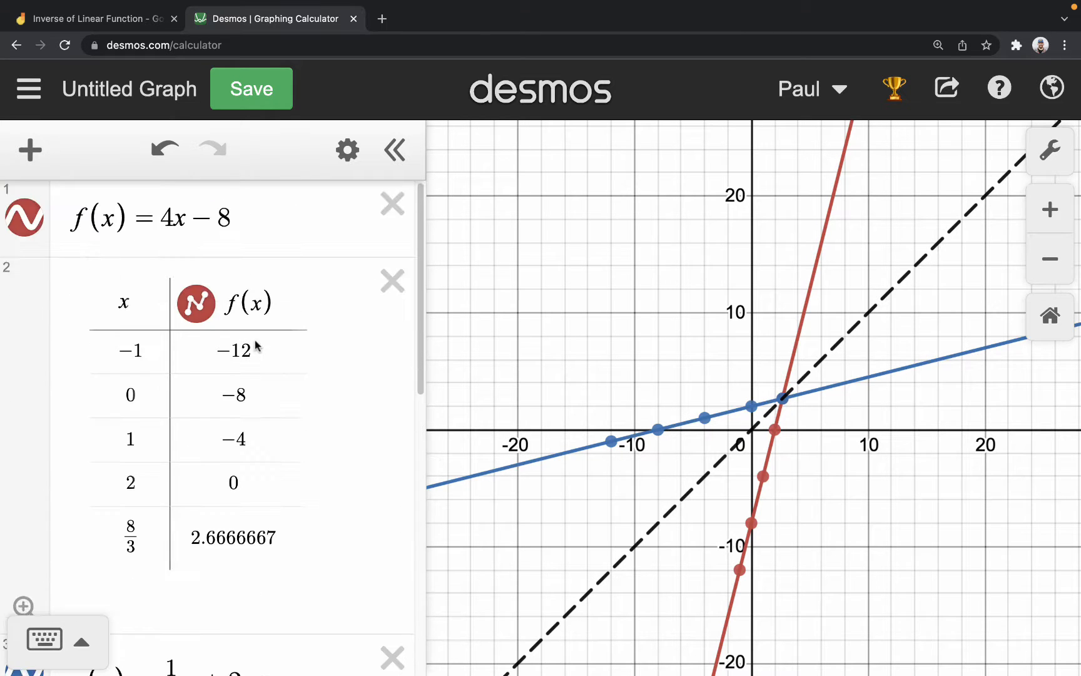
pyautogui.scroll(-10, 256, 344)
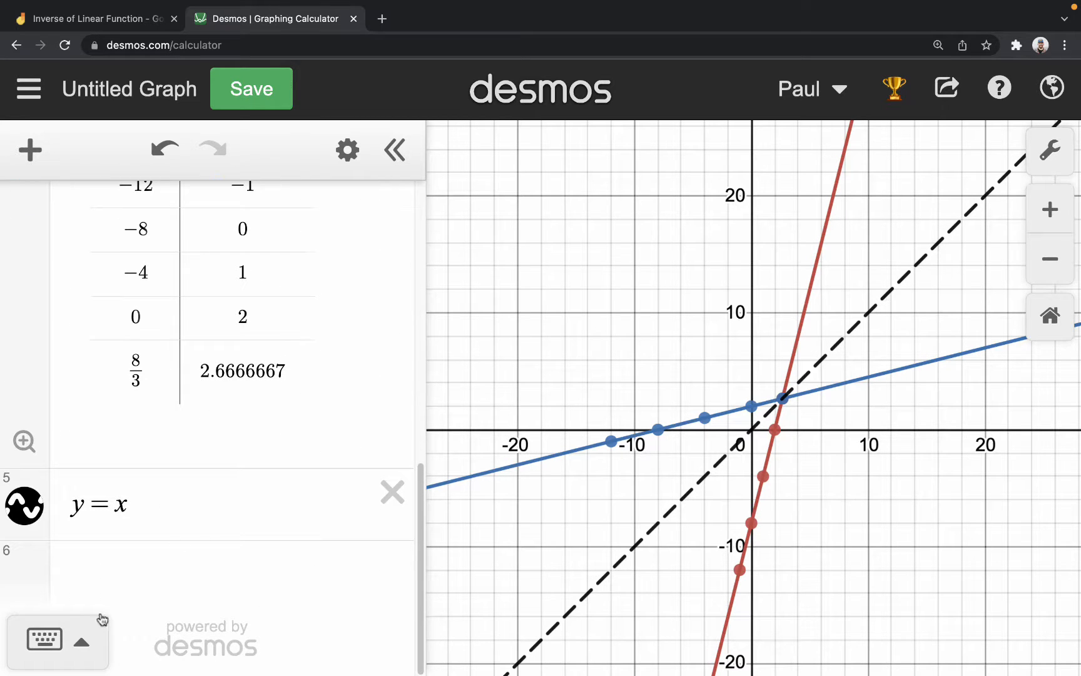
pyautogui.click(174, 572)
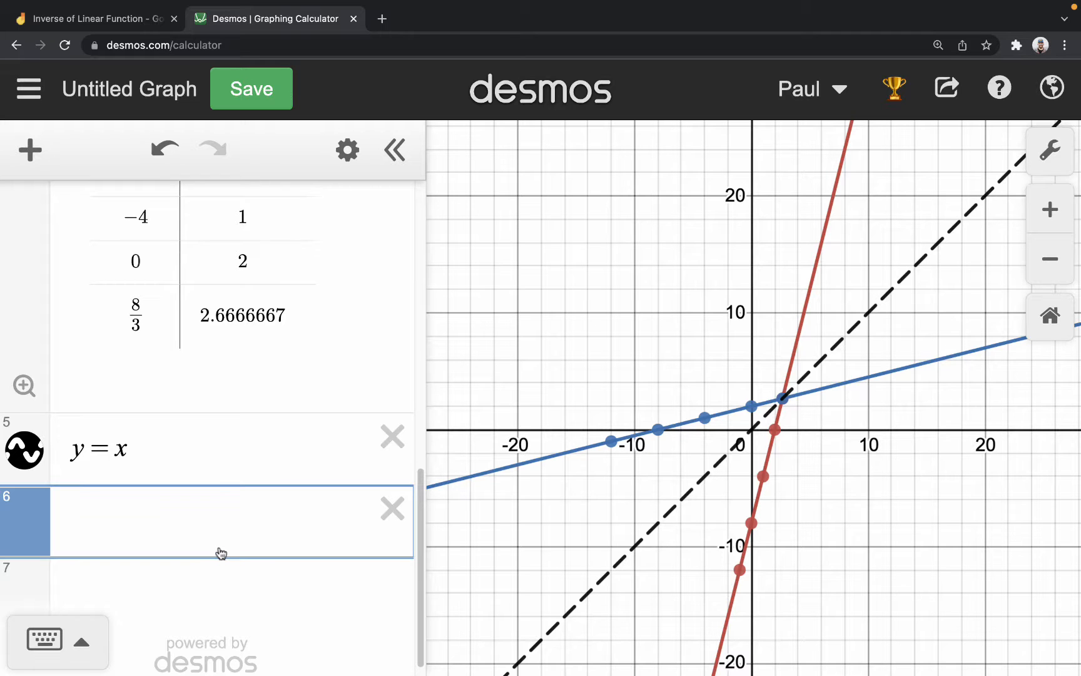
pyautogui.write('f(')
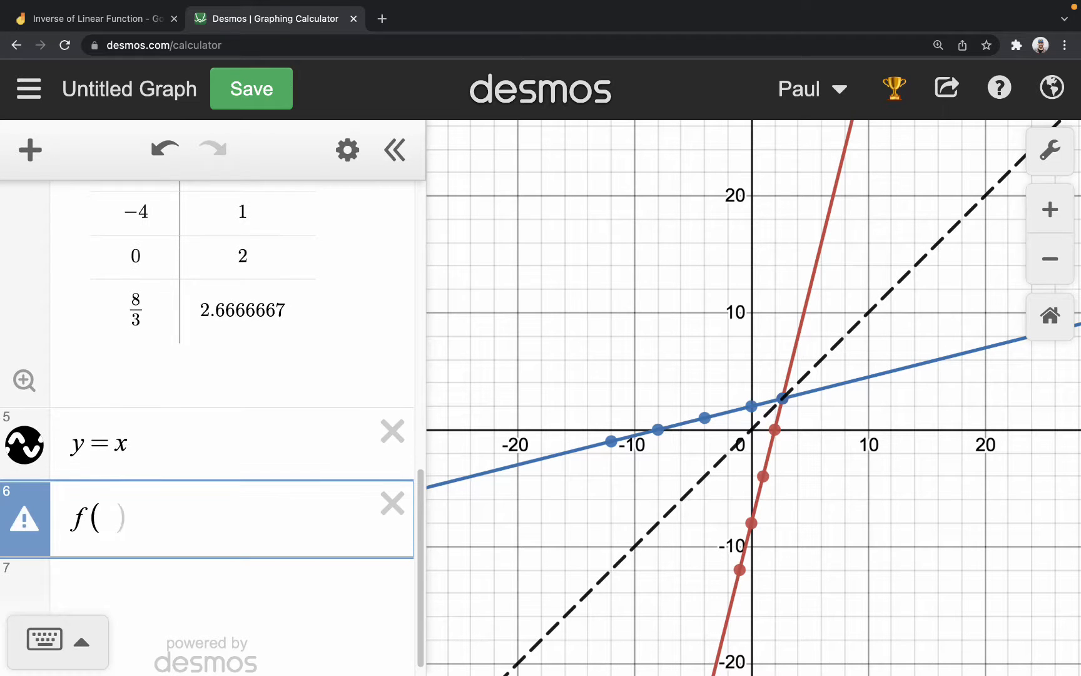
pyautogui.write('g(x')
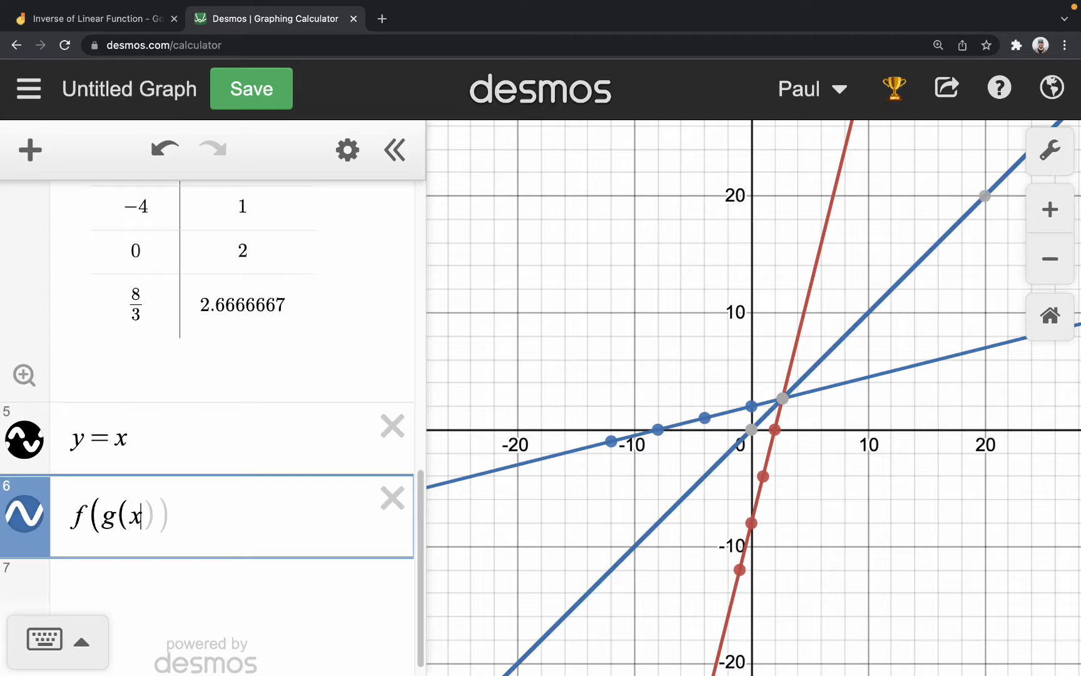
pyautogui.write('))')
pyautogui.click(392, 426)
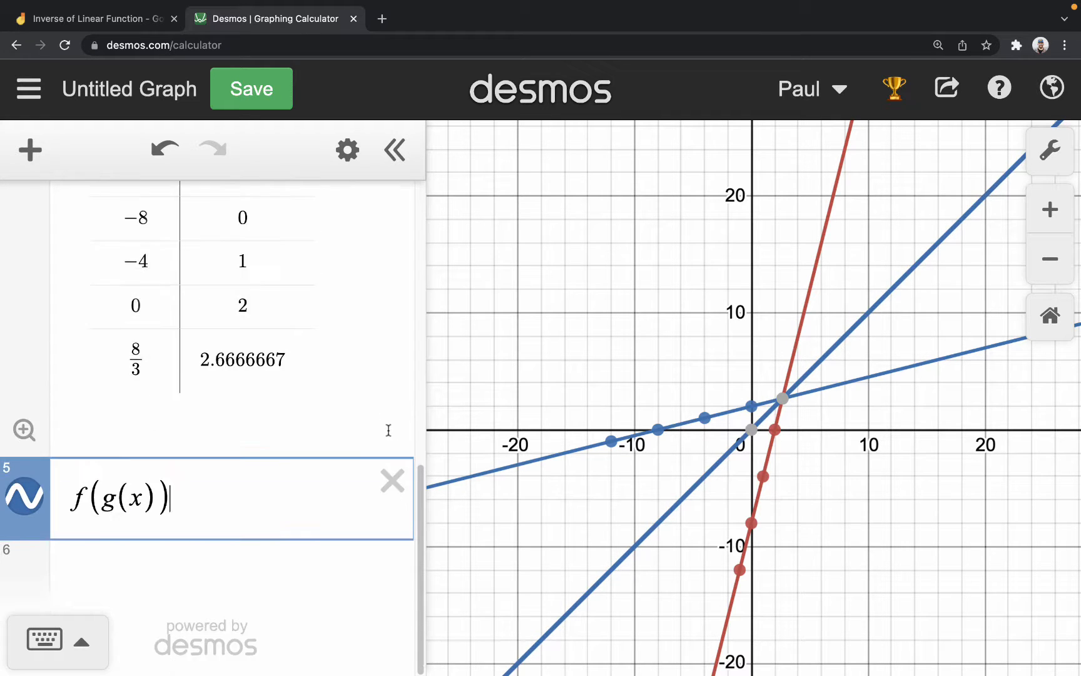
# Step: Style the f(g(x)) line as black and dashed
pyautogui.click(347, 150)
pyautogui.click(24, 494)
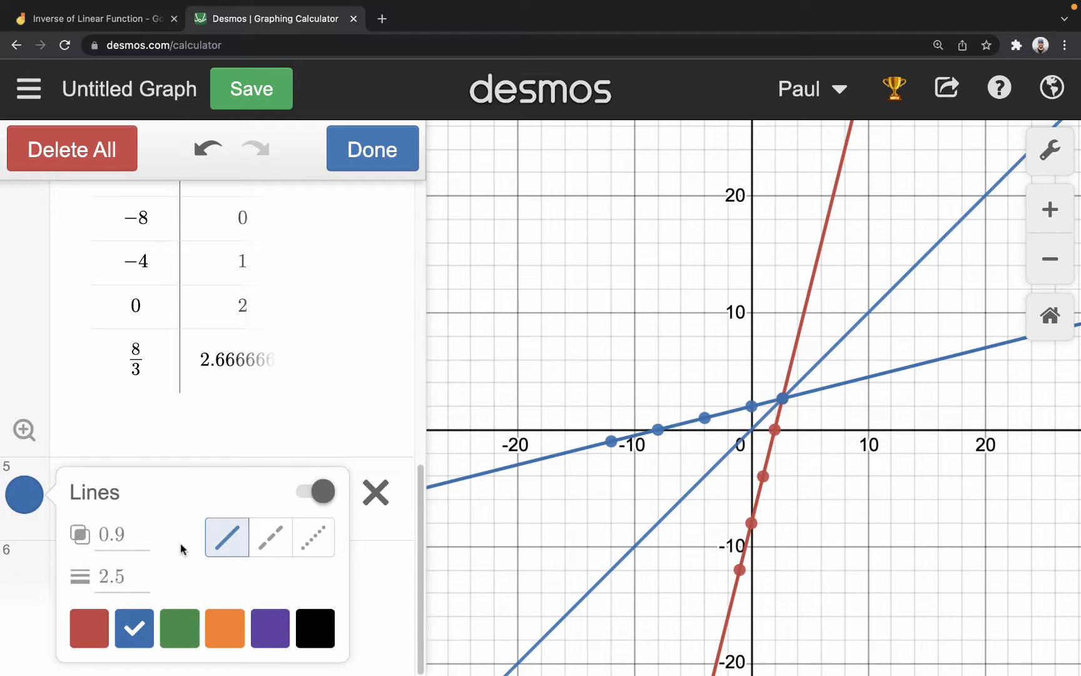
pyautogui.click(313, 629)
pyautogui.click(272, 540)
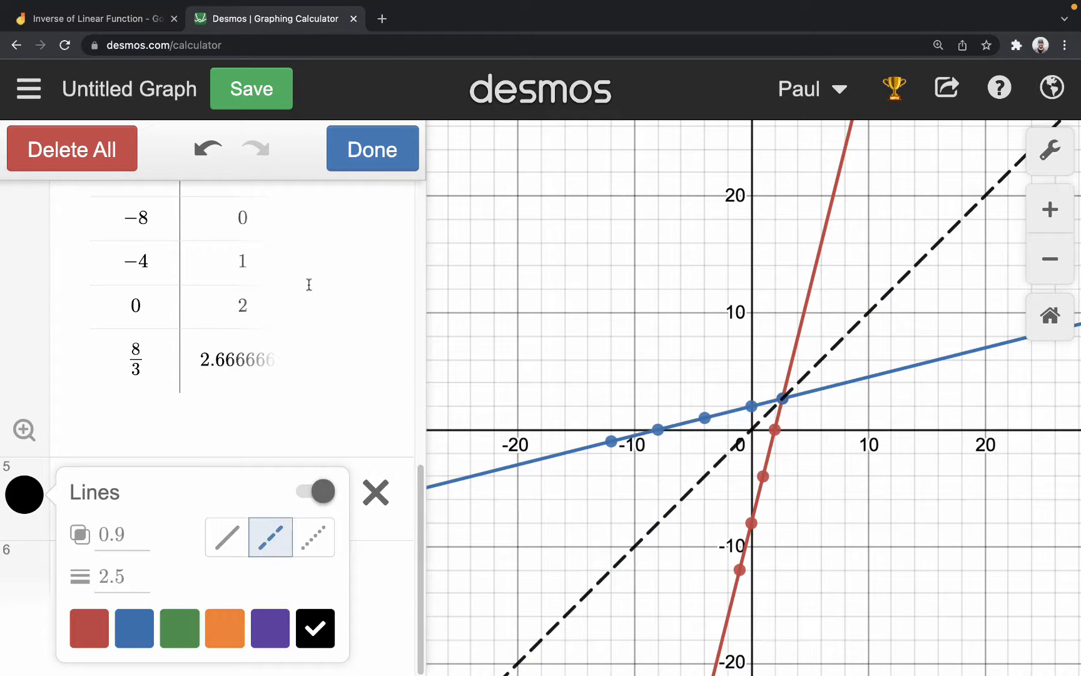
pyautogui.click(375, 164)
pyautogui.click(376, 164)
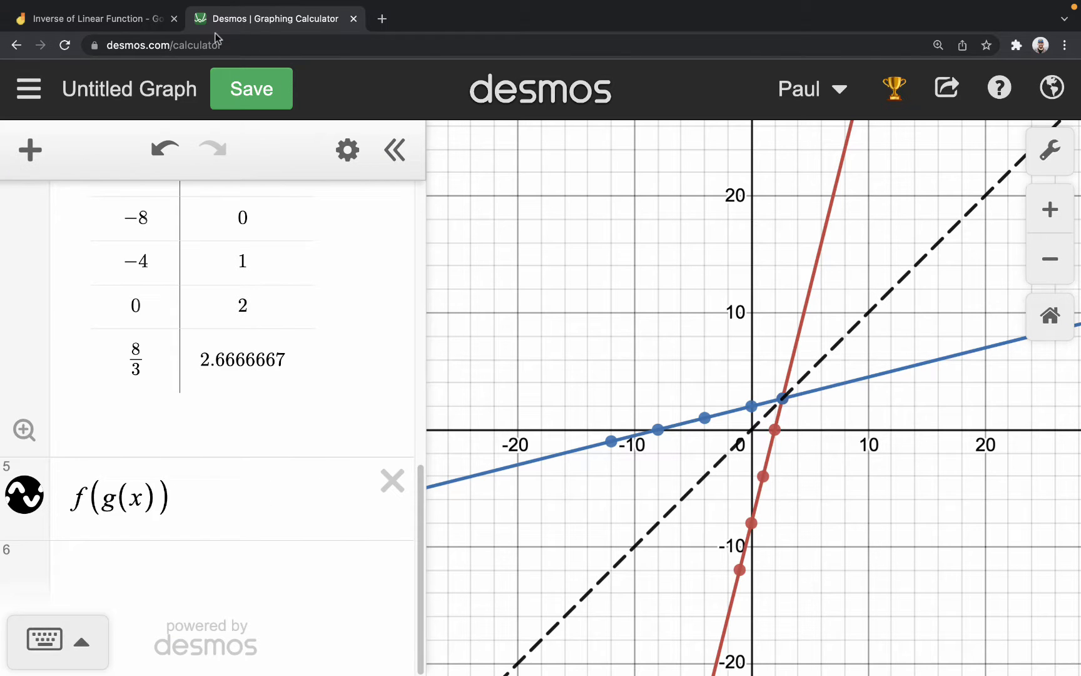
# Step: Switch to the Jamboard, add a second frame and handwrite f(f⁻¹(x)) = at its upper left
pyautogui.click(113, 23)
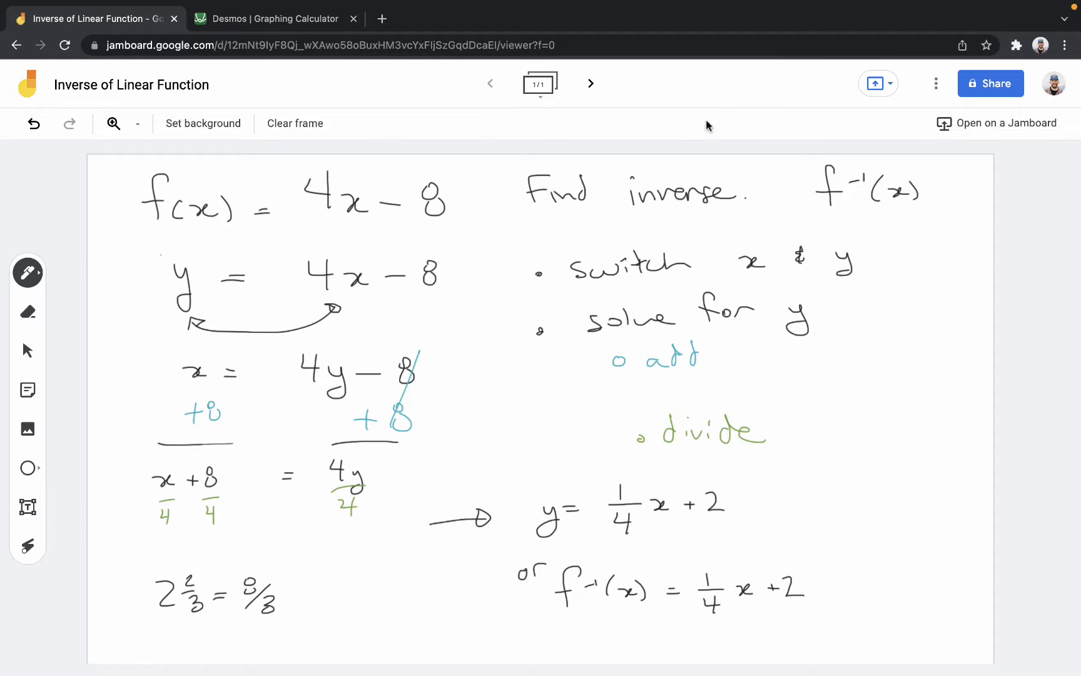
pyautogui.click(586, 97)
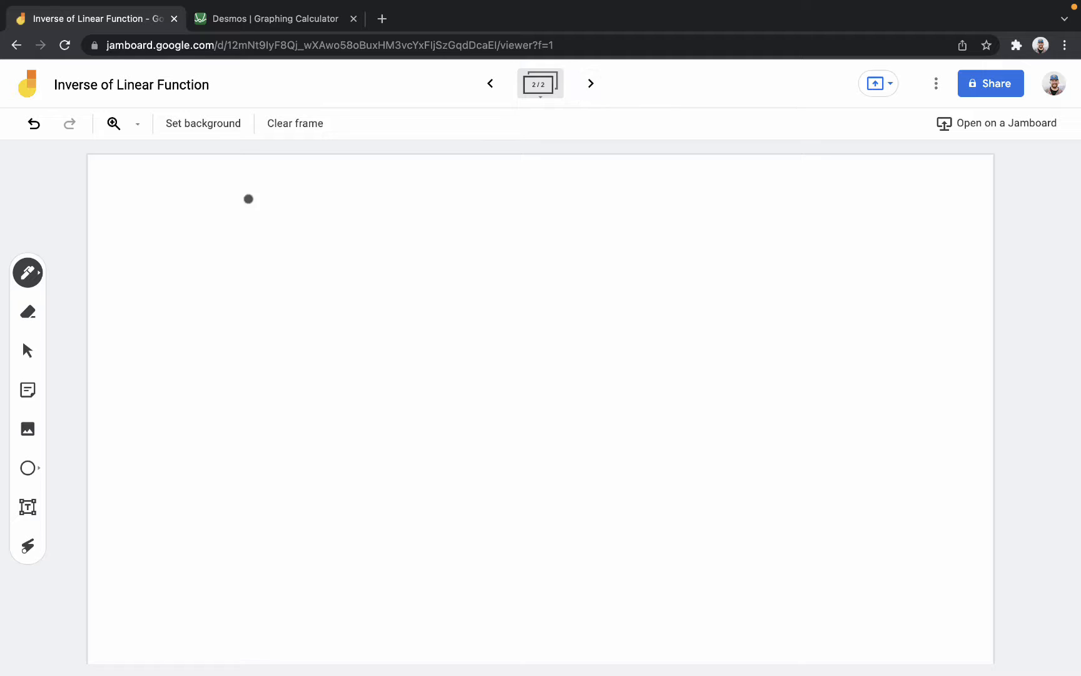
pyautogui.moveTo(171, 237); pyautogui.dragTo(178, 187)
pyautogui.moveTo(147, 211)
pyautogui.mouseDown()
pyautogui.moveTo(183, 213)
pyautogui.moveTo(208, 241)
pyautogui.mouseUp()
pyautogui.moveTo(240, 198); pyautogui.dragTo(229, 238)
pyautogui.moveTo(219, 219); pyautogui.dragTo(241, 217)
pyautogui.moveTo(246, 215); pyautogui.dragTo(266, 228)
pyautogui.moveTo(278, 214); pyautogui.dragTo(321, 234)
pyautogui.moveTo(334, 192)
pyautogui.mouseDown()
pyautogui.moveTo(338, 245)
pyautogui.moveTo(400, 222)
pyautogui.mouseUp()
pyautogui.moveTo(384, 235); pyautogui.dragTo(404, 234)
# Step: Check f(x) on the first frame, and complete the equation on the second frame with 4(f⁻¹(x)) − 8
pyautogui.click(490, 83)
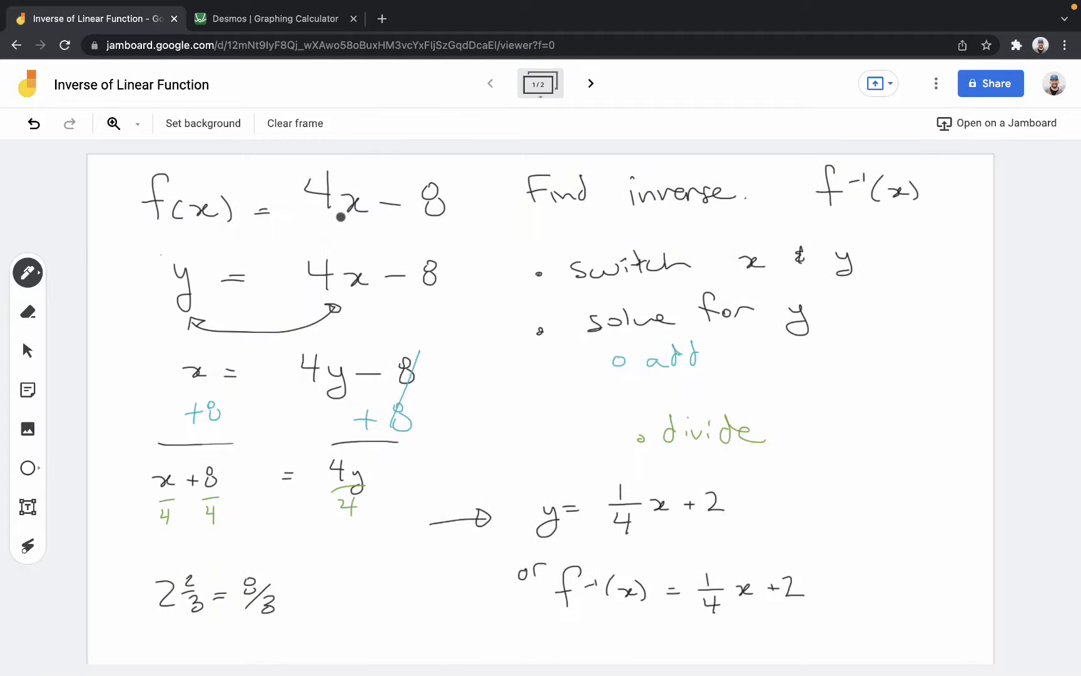
pyautogui.click(591, 83)
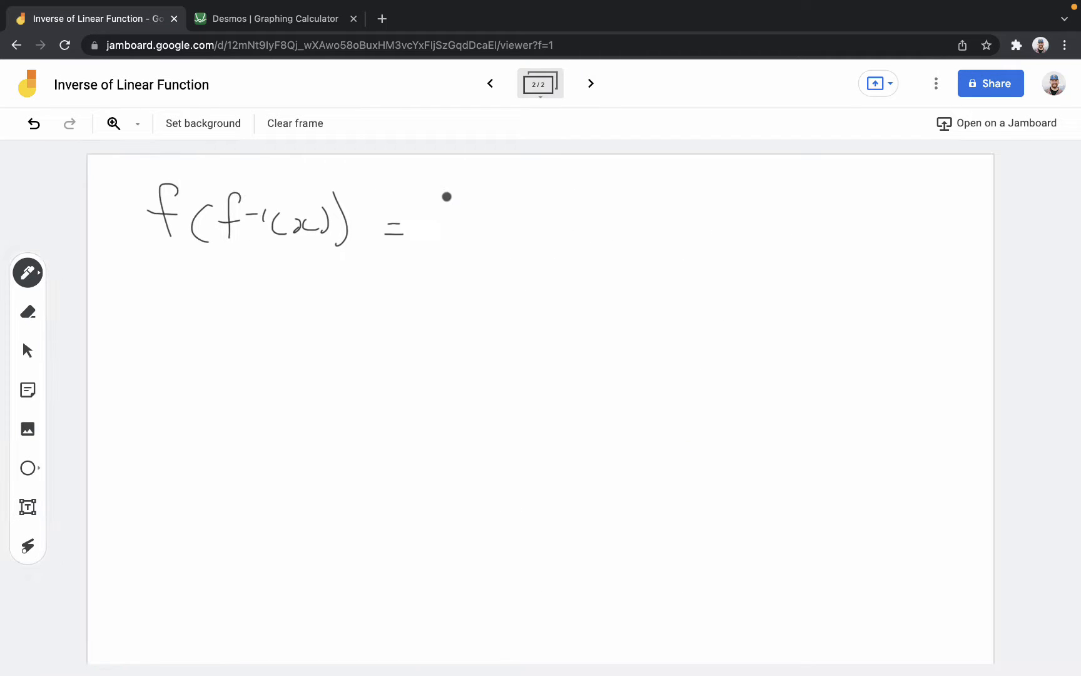
pyautogui.moveTo(452, 192)
pyautogui.mouseDown()
pyautogui.moveTo(468, 199)
pyautogui.moveTo(461, 234)
pyautogui.mouseUp()
pyautogui.moveTo(522, 179)
pyautogui.mouseDown()
pyautogui.moveTo(529, 212)
pyautogui.moveTo(613, 229)
pyautogui.mouseUp()
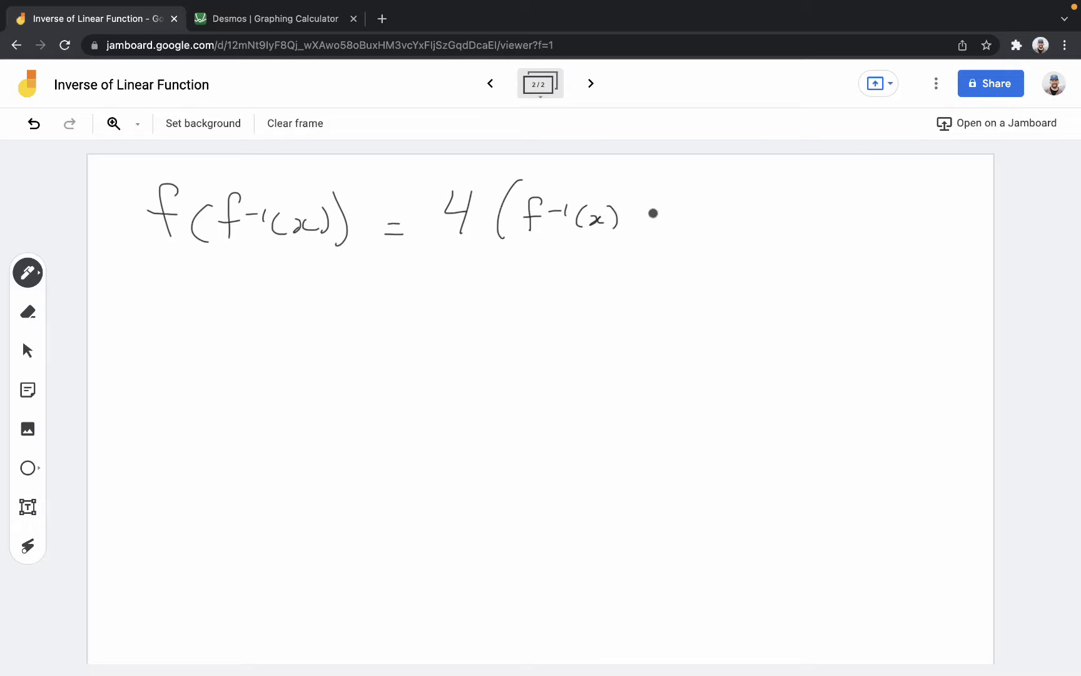
pyautogui.moveTo(619, 180); pyautogui.dragTo(633, 236)
pyautogui.moveTo(663, 219)
pyautogui.mouseDown()
pyautogui.moveTo(698, 218)
pyautogui.moveTo(724, 194)
pyautogui.mouseUp()
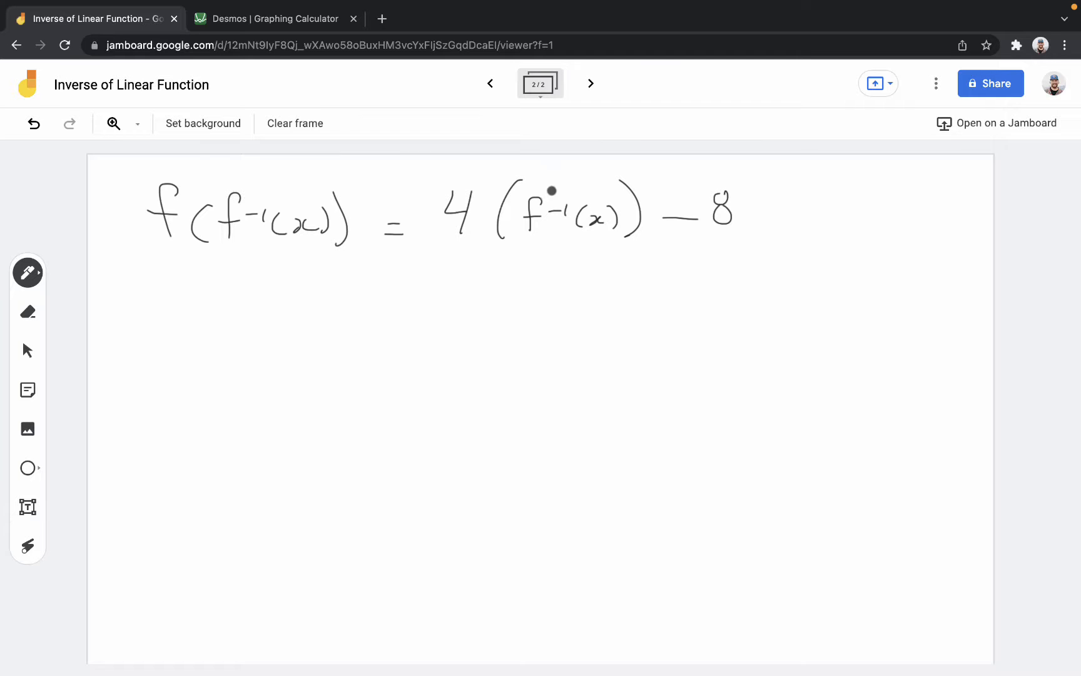
# Step: Check f⁻¹(x) on the first frame, and handwrite f(1/4x + 2) with "OR" above it below the equation's left side
pyautogui.click(490, 84)
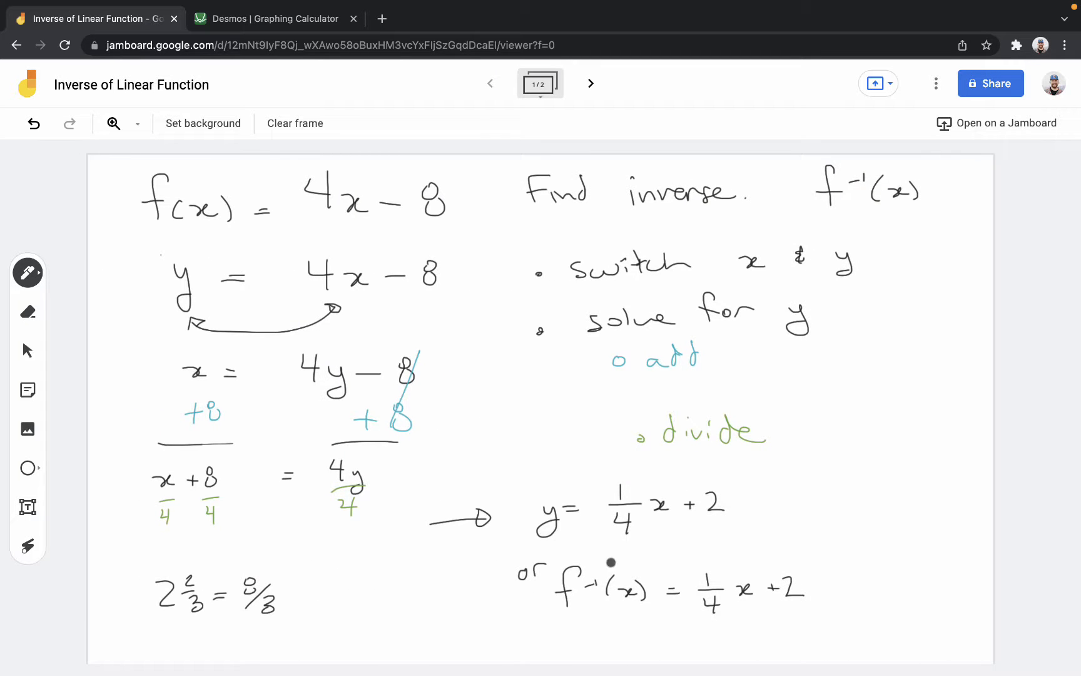
pyautogui.click(591, 84)
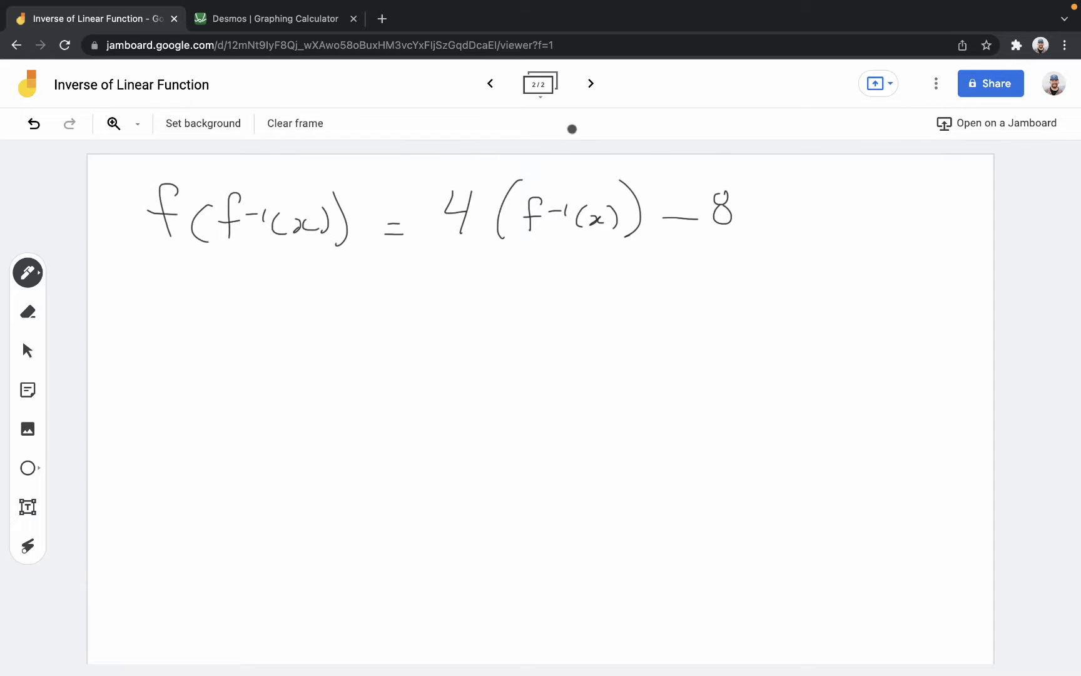
pyautogui.moveTo(165, 258); pyautogui.dragTo(139, 324)
pyautogui.moveTo(127, 289)
pyautogui.mouseDown()
pyautogui.moveTo(150, 292)
pyautogui.moveTo(179, 339)
pyautogui.mouseUp()
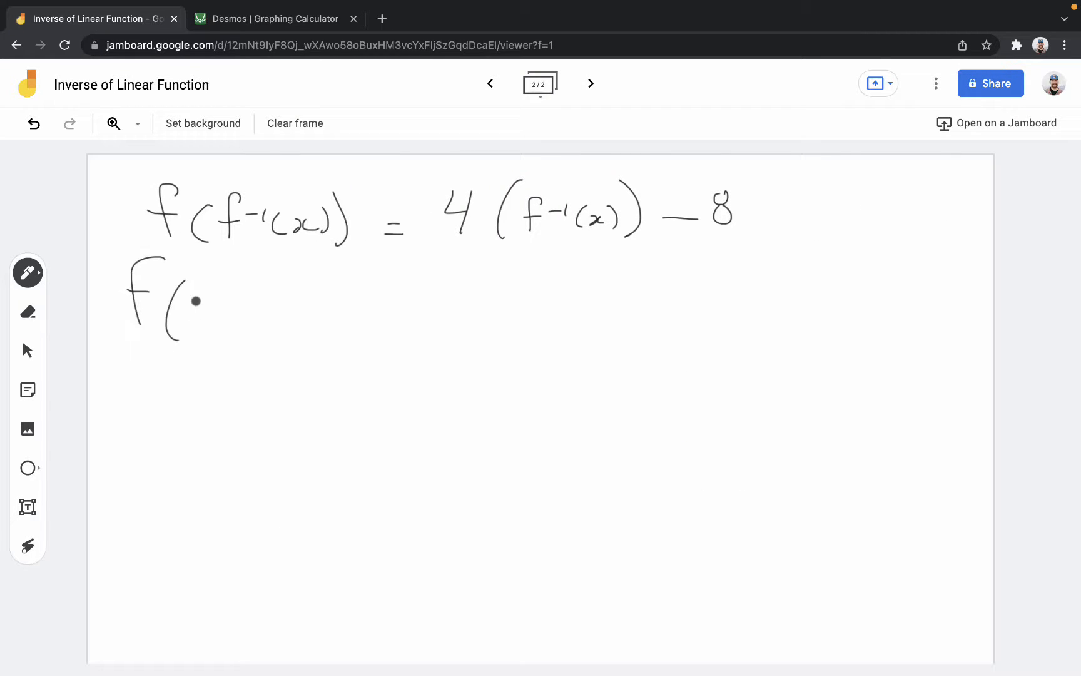
pyautogui.moveTo(199, 294); pyautogui.dragTo(200, 309)
pyautogui.moveTo(186, 316)
pyautogui.mouseDown()
pyautogui.moveTo(208, 314)
pyautogui.moveTo(203, 340)
pyautogui.moveTo(236, 317)
pyautogui.moveTo(226, 318)
pyautogui.mouseUp()
pyautogui.moveTo(256, 308)
pyautogui.mouseDown()
pyautogui.moveTo(274, 307)
pyautogui.moveTo(265, 315)
pyautogui.mouseUp()
pyautogui.moveTo(286, 301)
pyautogui.mouseDown()
pyautogui.moveTo(306, 310)
pyautogui.moveTo(300, 346)
pyautogui.mouseUp()
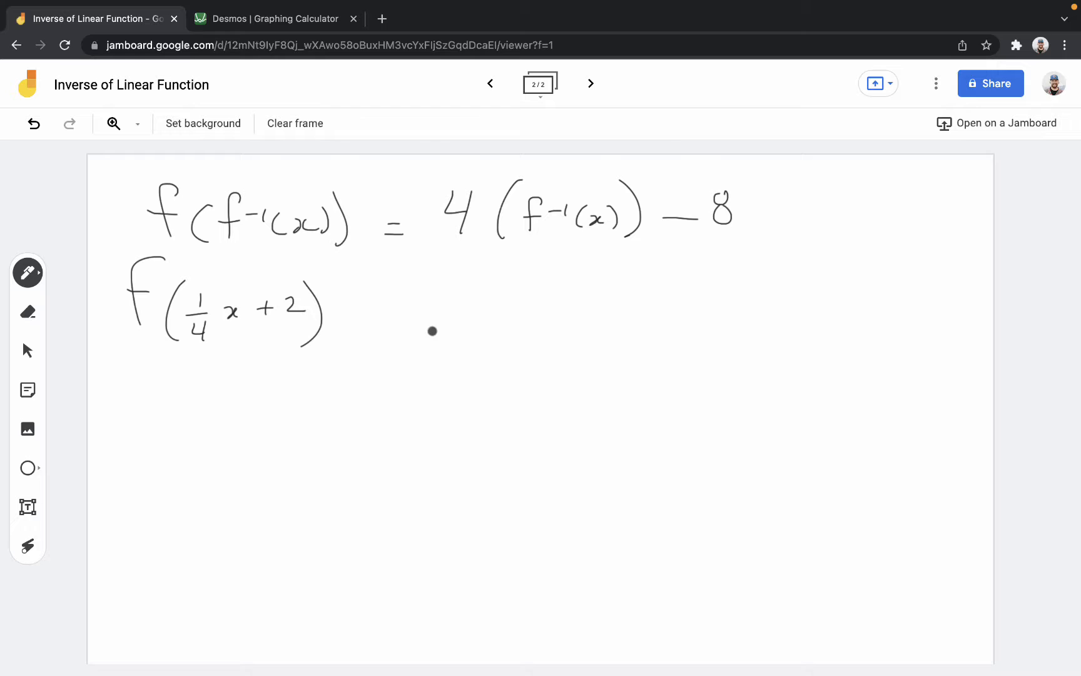
pyautogui.moveTo(244, 260); pyautogui.dragTo(241, 262)
pyautogui.moveTo(257, 273); pyautogui.dragTo(271, 271)
# Step: Complete the second line by handwriting = 4(1/4x + 2) − 8
pyautogui.moveTo(371, 320); pyautogui.dragTo(392, 319)
pyautogui.moveTo(381, 308); pyautogui.dragTo(397, 307)
pyautogui.moveTo(475, 272); pyautogui.dragTo(495, 289)
pyautogui.moveTo(490, 279); pyautogui.dragTo(482, 316)
pyautogui.moveTo(532, 261)
pyautogui.mouseDown()
pyautogui.moveTo(526, 329)
pyautogui.moveTo(593, 305)
pyautogui.mouseUp()
pyautogui.moveTo(604, 305); pyautogui.dragTo(624, 303)
pyautogui.moveTo(613, 295)
pyautogui.mouseDown()
pyautogui.moveTo(612, 313)
pyautogui.moveTo(648, 312)
pyautogui.mouseUp()
pyautogui.moveTo(638, 267); pyautogui.dragTo(639, 332)
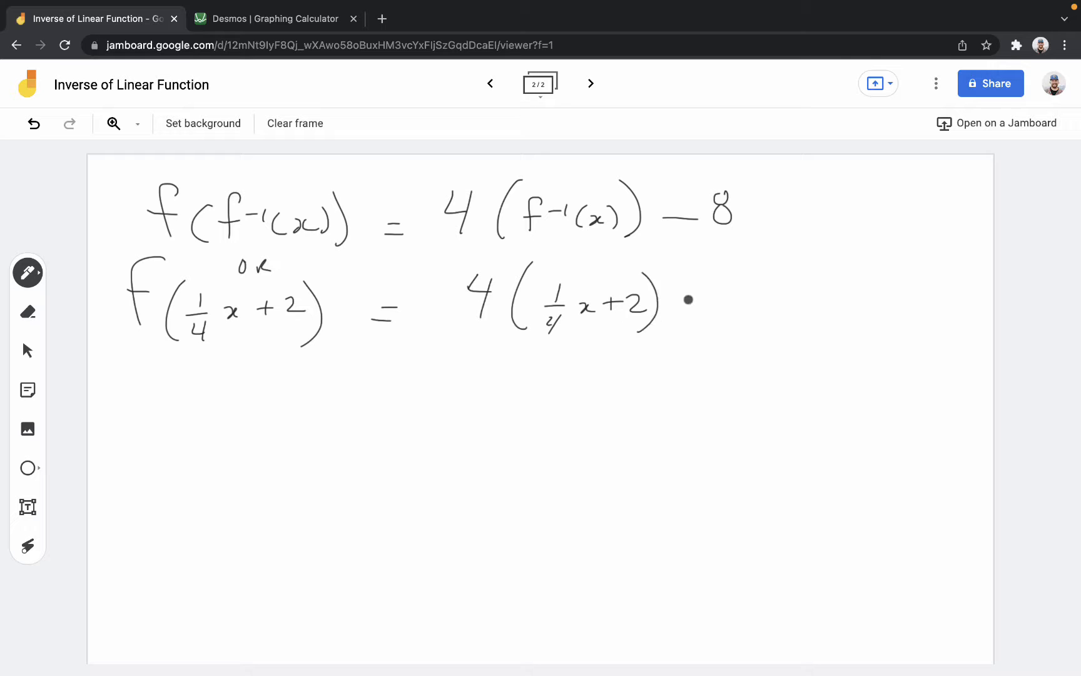
pyautogui.moveTo(701, 308); pyautogui.dragTo(720, 307)
pyautogui.moveTo(751, 299)
pyautogui.mouseDown()
pyautogui.moveTo(758, 283)
pyautogui.moveTo(770, 314)
pyautogui.mouseUp()
# Step: Draw a thick slanted stroke between the two lines, an arrow before the lower 4 and arcs distributing it over the bracket
pyautogui.moveTo(354, 287)
pyautogui.mouseDown()
pyautogui.moveTo(464, 245)
pyautogui.moveTo(376, 275)
pyautogui.moveTo(445, 249)
pyautogui.mouseUp()
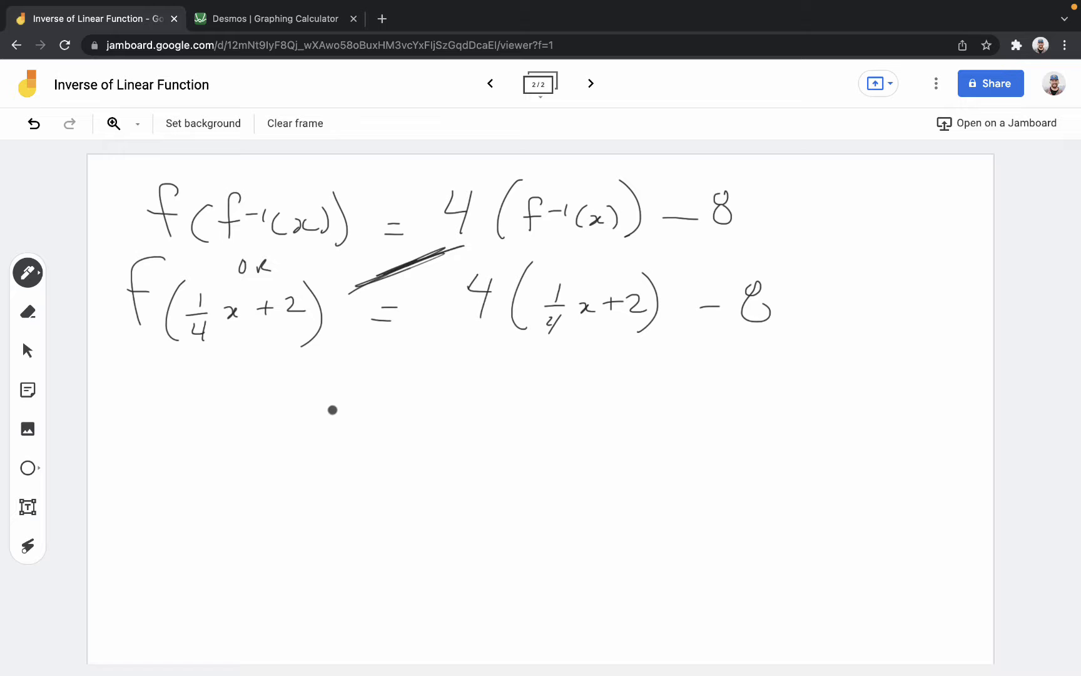
pyautogui.moveTo(423, 322)
pyautogui.mouseDown()
pyautogui.moveTo(451, 318)
pyautogui.moveTo(444, 328)
pyautogui.mouseUp()
pyautogui.click(34, 123)
pyautogui.moveTo(493, 325)
pyautogui.mouseDown()
pyautogui.moveTo(541, 341)
pyautogui.moveTo(599, 338)
pyautogui.mouseUp()
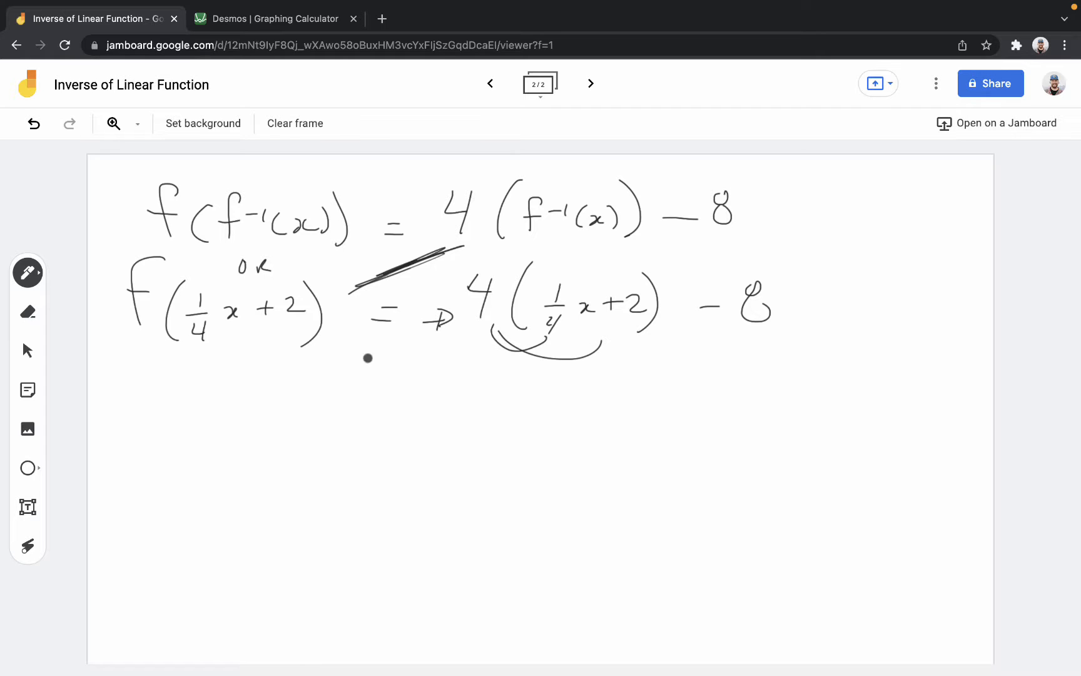
# Step: Handwrite the simplification = x + 8 − 8 = x below the second line
pyautogui.moveTo(257, 413)
pyautogui.mouseDown()
pyautogui.moveTo(280, 417)
pyautogui.moveTo(271, 425)
pyautogui.moveTo(328, 420)
pyautogui.mouseUp()
pyautogui.moveTo(320, 403)
pyautogui.mouseDown()
pyautogui.moveTo(319, 423)
pyautogui.moveTo(502, 411)
pyautogui.mouseUp()
pyautogui.moveTo(479, 422); pyautogui.dragTo(552, 424)
pyautogui.moveTo(561, 418); pyautogui.dragTo(545, 432)
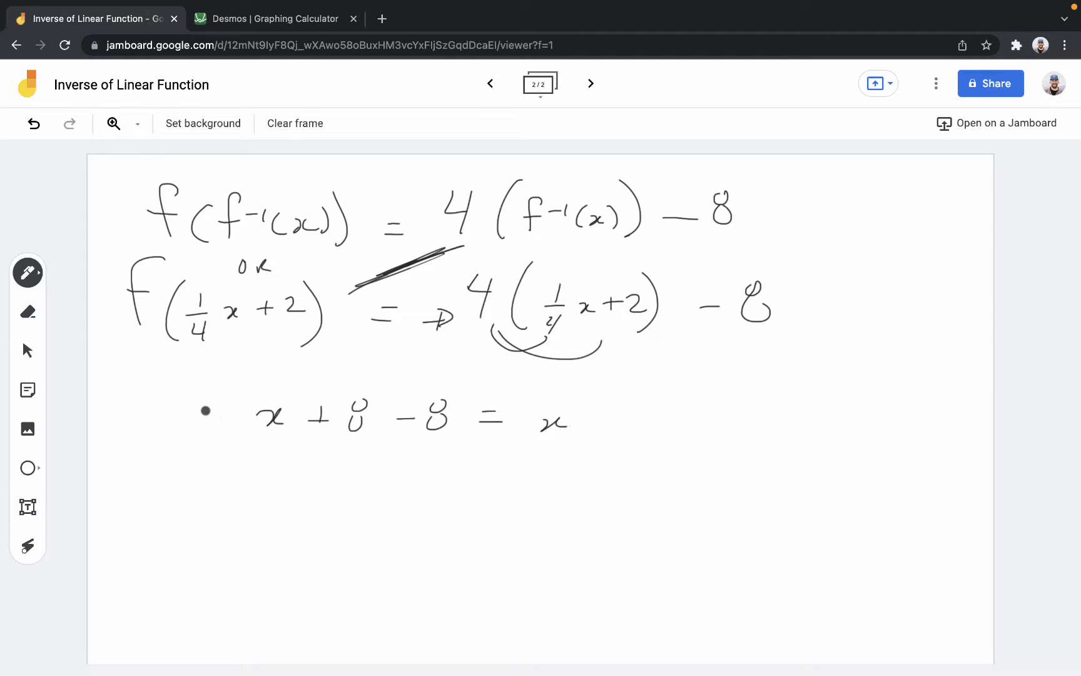
pyautogui.moveTo(232, 407); pyautogui.dragTo(243, 406)
pyautogui.moveTo(232, 411); pyautogui.dragTo(244, 410)
# Step: Handwrite the conclusion f(f⁻¹(x)) = x with the x double-underlined, and go back to the first frame
pyautogui.moveTo(190, 510)
pyautogui.mouseDown()
pyautogui.moveTo(198, 460)
pyautogui.moveTo(200, 492)
pyautogui.mouseUp()
pyautogui.moveTo(226, 477)
pyautogui.mouseDown()
pyautogui.moveTo(220, 517)
pyautogui.moveTo(253, 472)
pyautogui.mouseUp()
pyautogui.moveTo(232, 495)
pyautogui.mouseDown()
pyautogui.moveTo(281, 481)
pyautogui.moveTo(289, 509)
pyautogui.moveTo(311, 506)
pyautogui.mouseUp()
pyautogui.moveTo(318, 493)
pyautogui.mouseDown()
pyautogui.moveTo(305, 507)
pyautogui.moveTo(324, 509)
pyautogui.mouseUp()
pyautogui.moveTo(340, 482)
pyautogui.mouseDown()
pyautogui.moveTo(341, 515)
pyautogui.moveTo(397, 498)
pyautogui.mouseUp()
pyautogui.moveTo(377, 487); pyautogui.dragTo(477, 506)
pyautogui.moveTo(433, 535); pyautogui.dragTo(490, 530)
pyautogui.moveTo(443, 549); pyautogui.dragTo(486, 544)
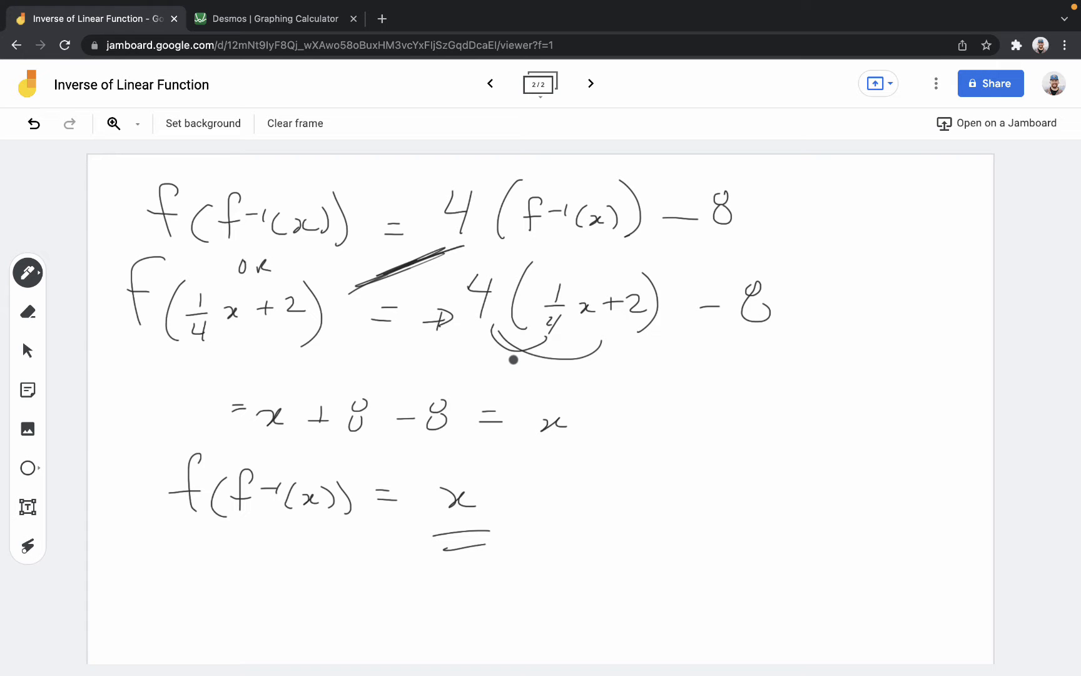
pyautogui.click(490, 84)
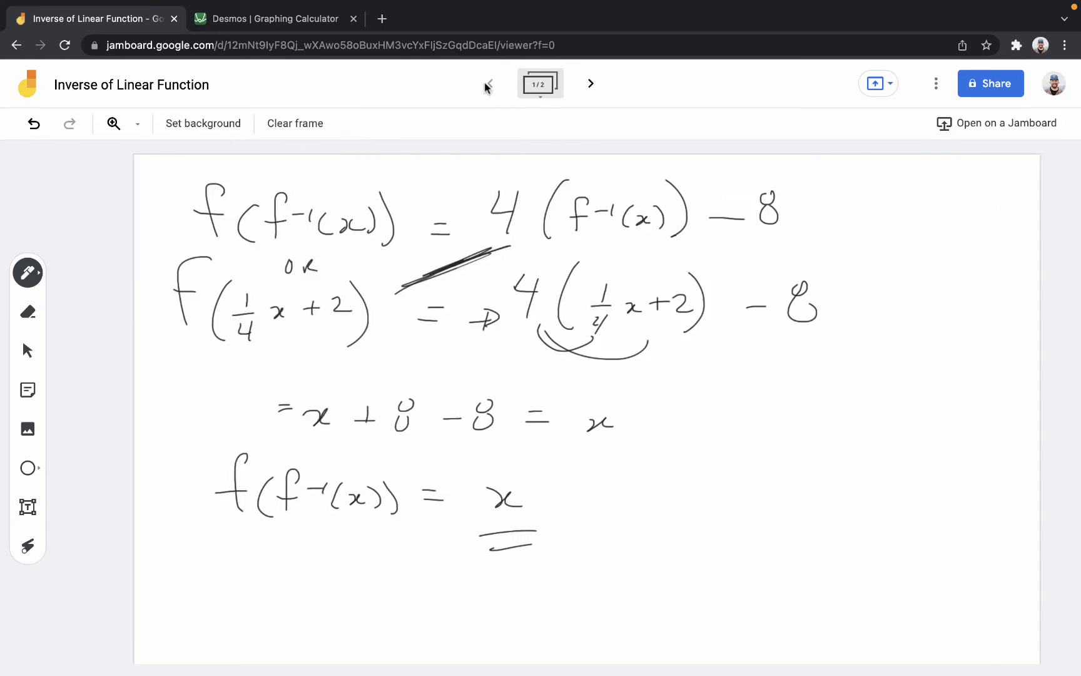